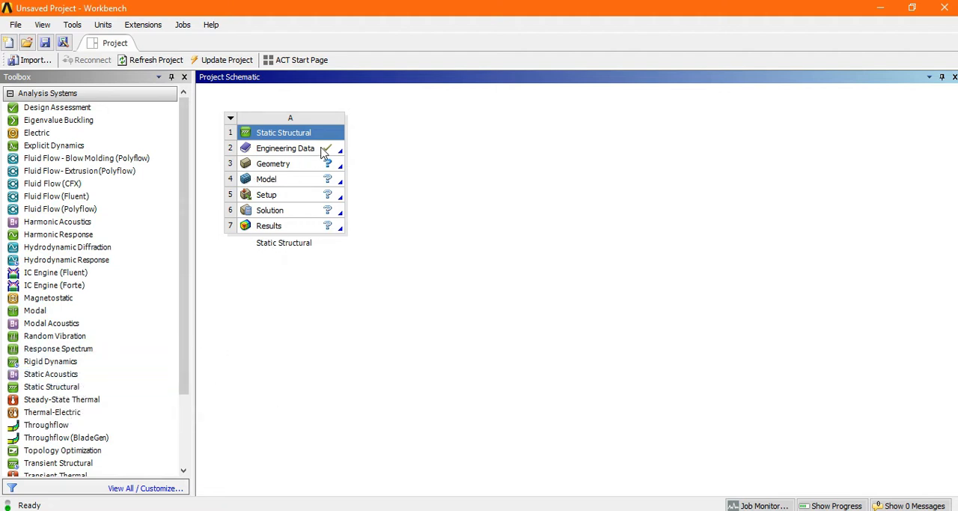
# Import knucle joint.IGS as the Static Structural system's geometry and open the model in Mechanical
pyautogui.click(280, 165)
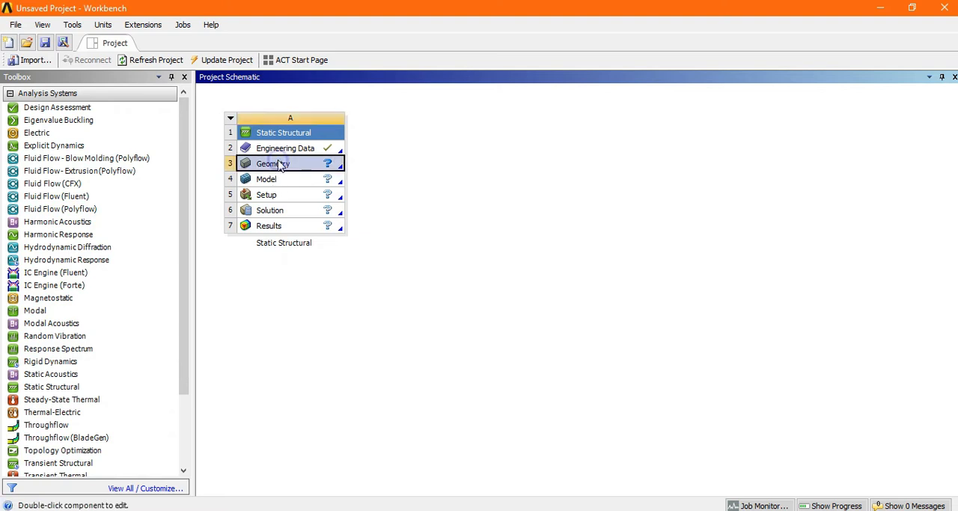
pyautogui.rightClick(282, 165)
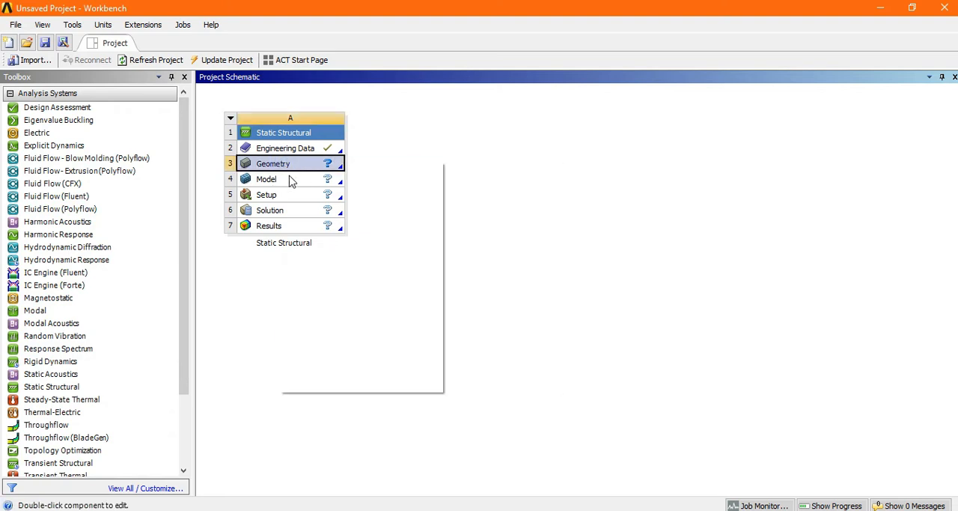
pyautogui.moveTo(424, 201)
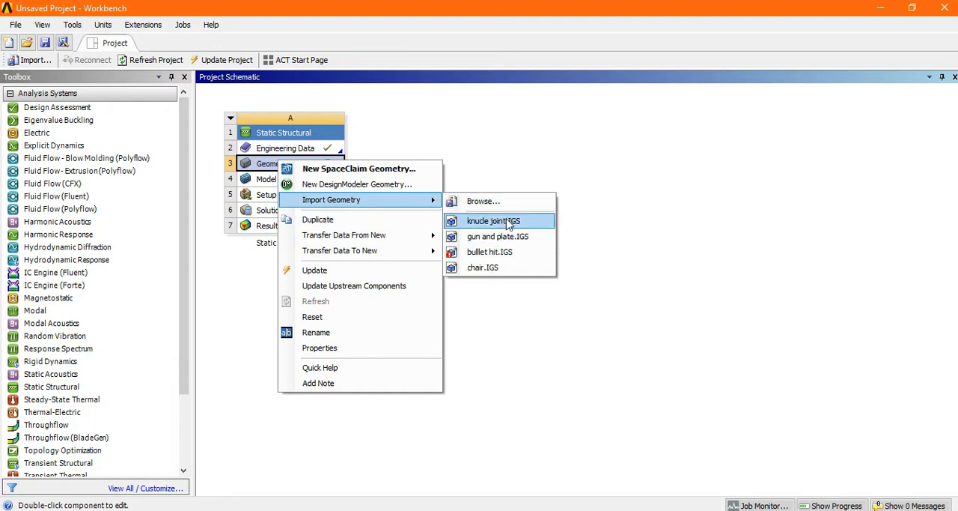
pyautogui.click(493, 221)
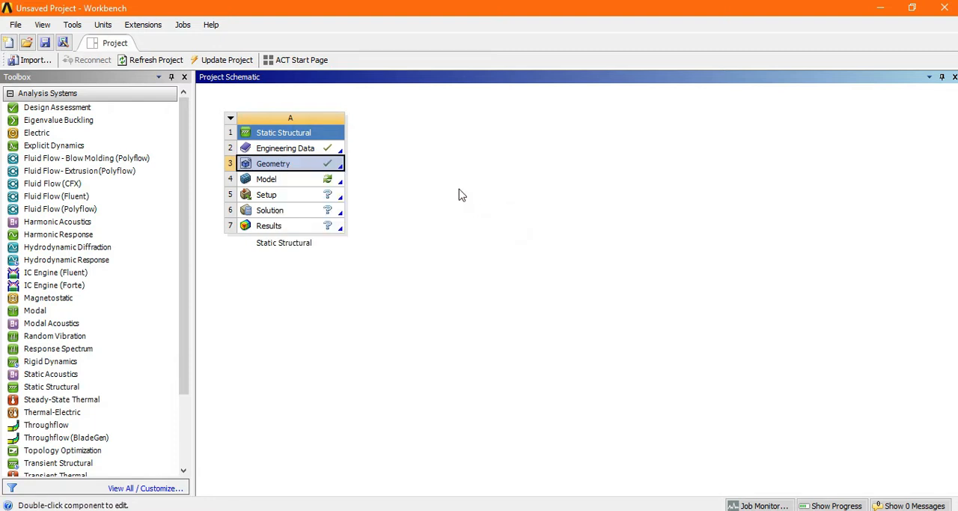
pyautogui.doubleClick(254, 180)
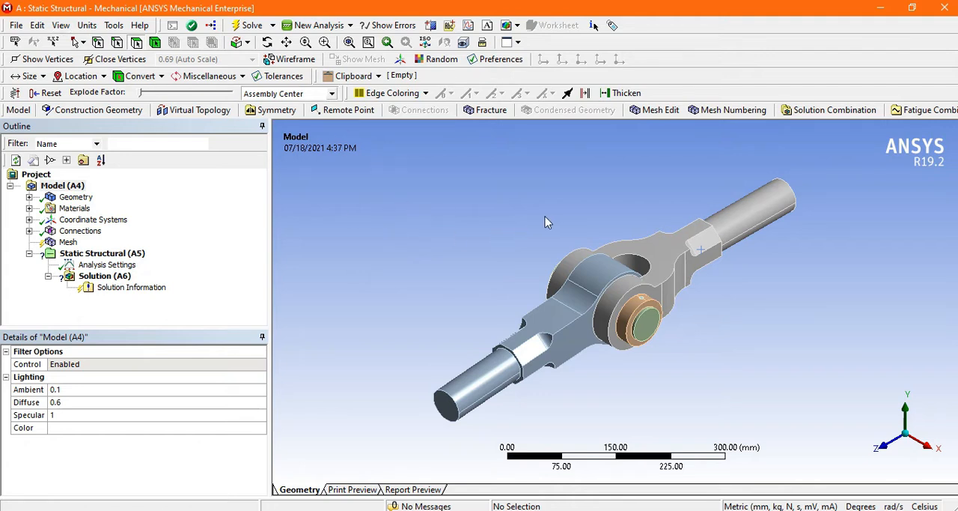
# Generate the mesh of the knuckle joint assembly with the default settings
pyautogui.click(67, 242)
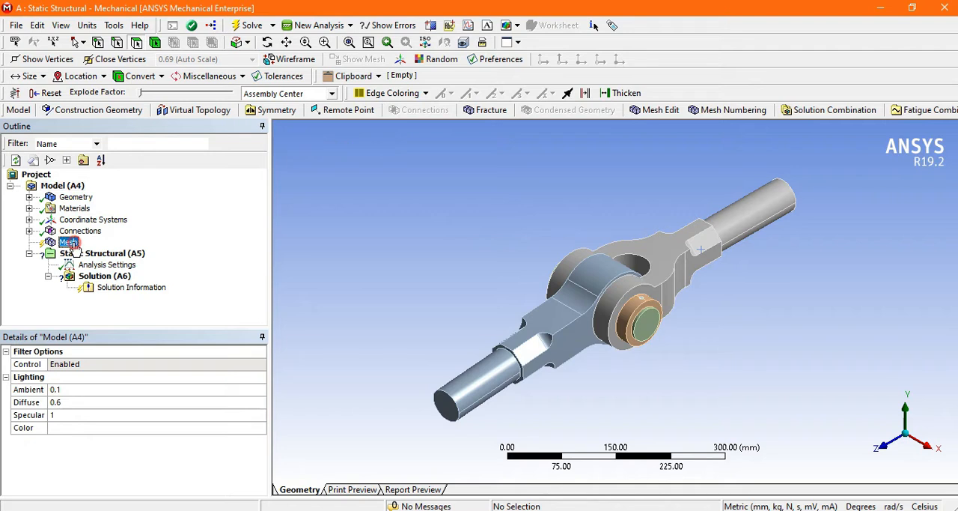
pyautogui.rightClick(74, 245)
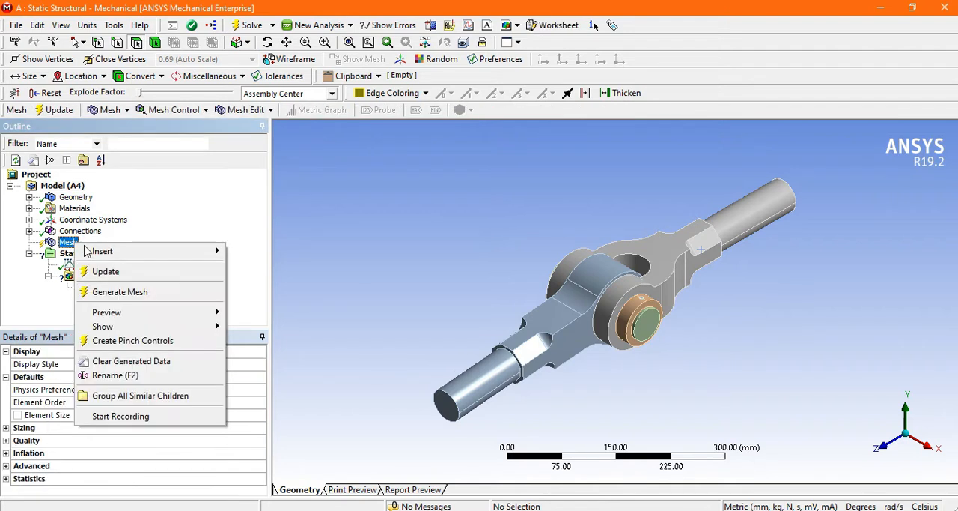
pyautogui.click(137, 292)
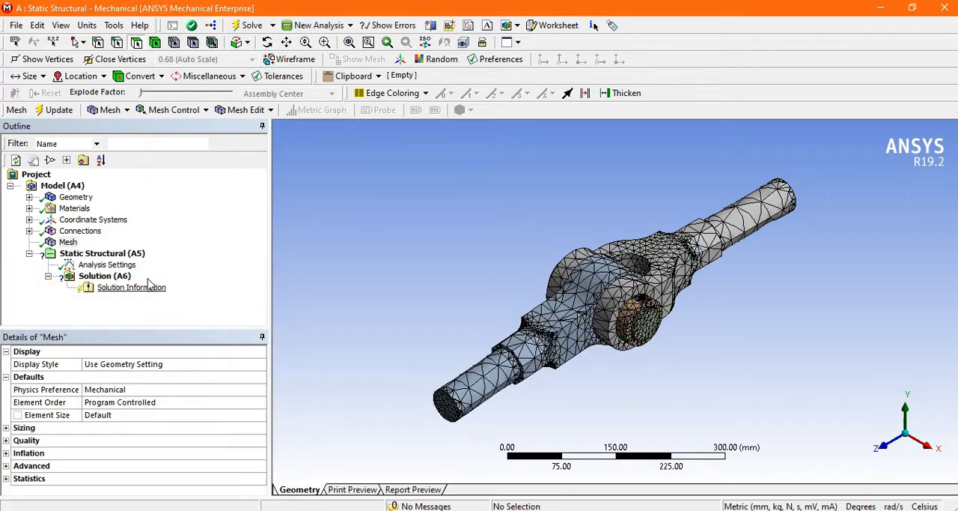
pyautogui.moveTo(504, 280); pyautogui.dragTo(635, 330, button='middle')
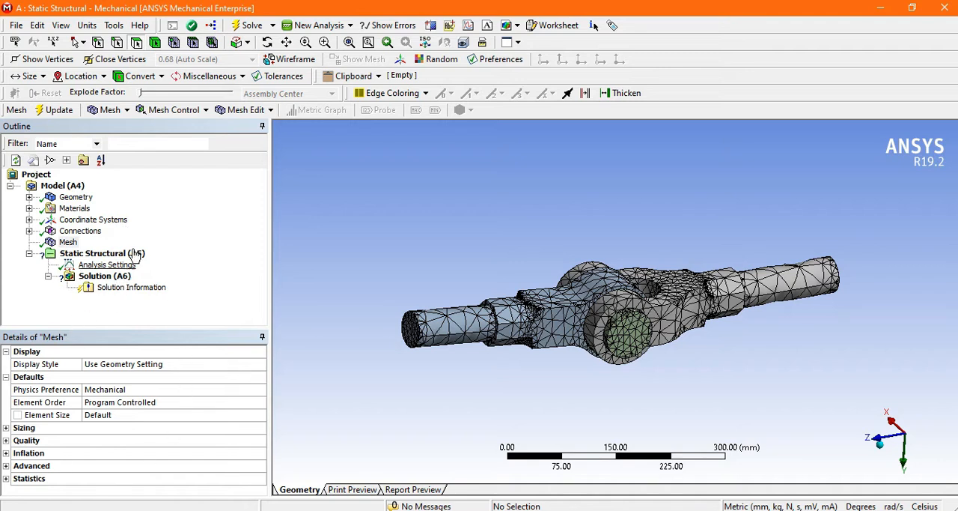
pyautogui.moveTo(428, 244); pyautogui.dragTo(573, 348, button='middle')
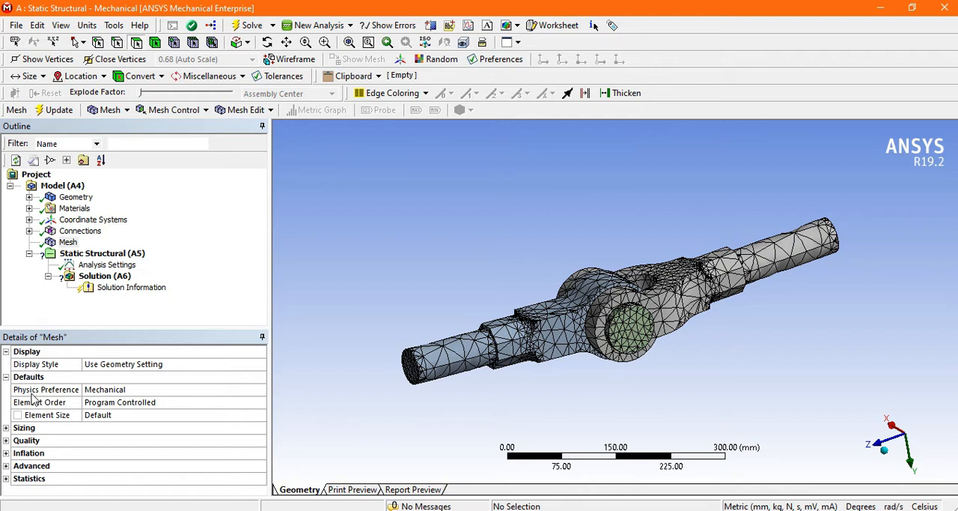
# Set the mesh physics preference to Mechanical
pyautogui.click(125, 390)
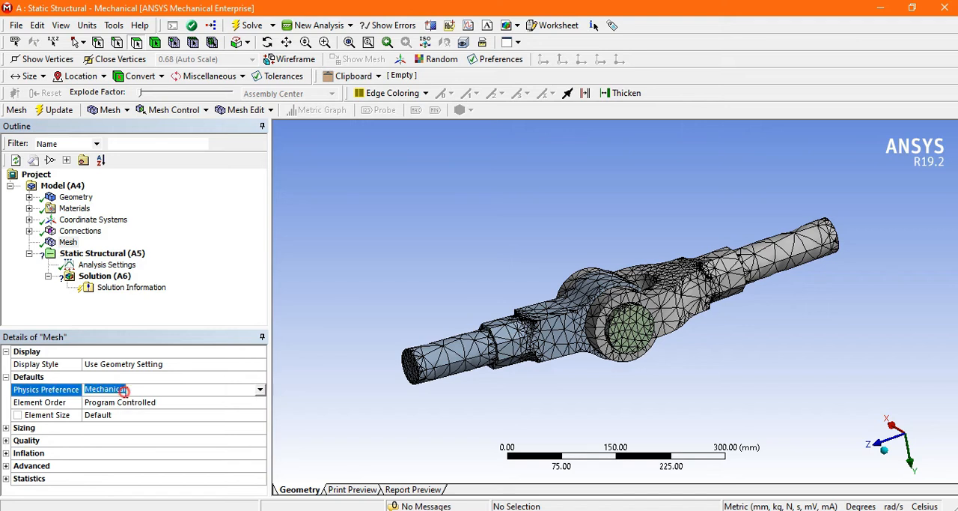
pyautogui.click(259, 389)
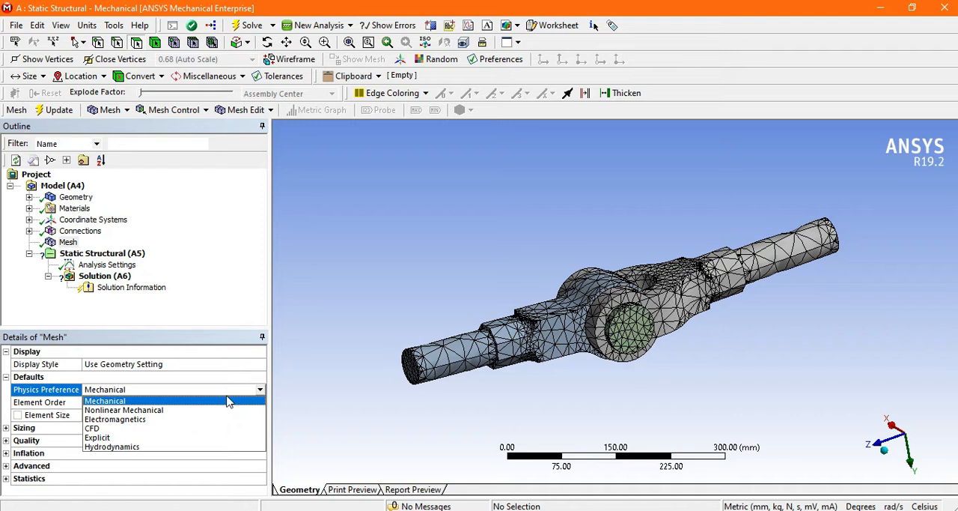
pyautogui.click(105, 401)
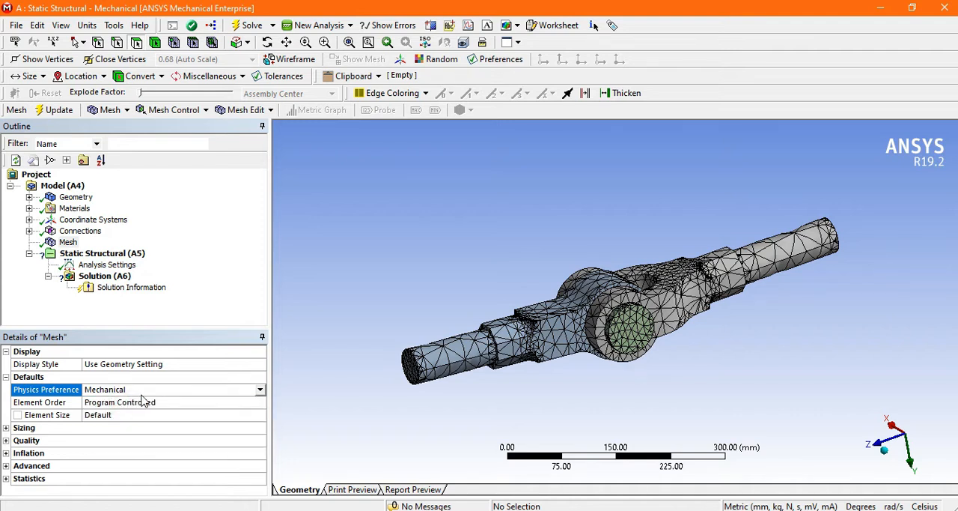
# Set the global mesh element size to 10 mm and update the mesh
pyautogui.click(101, 415)
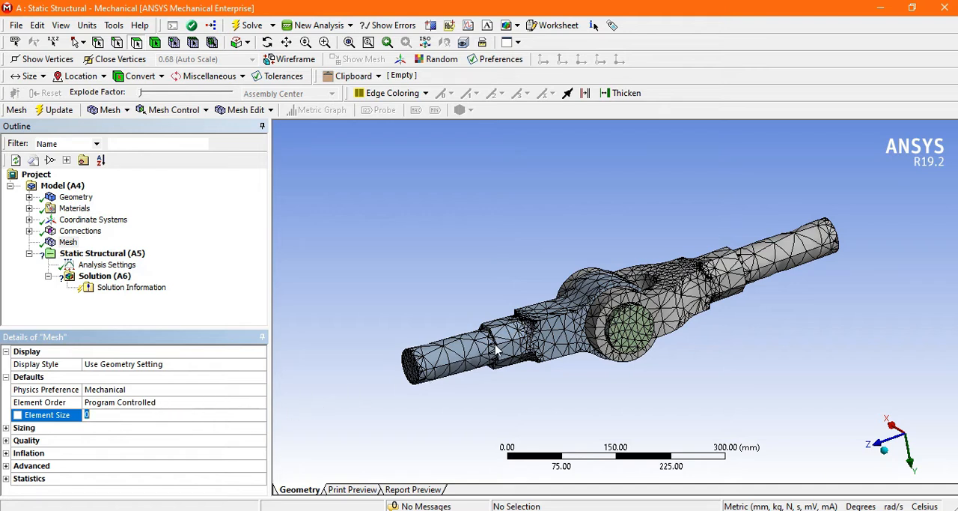
pyautogui.moveTo(503, 289); pyautogui.dragTo(614, 292, button='middle')
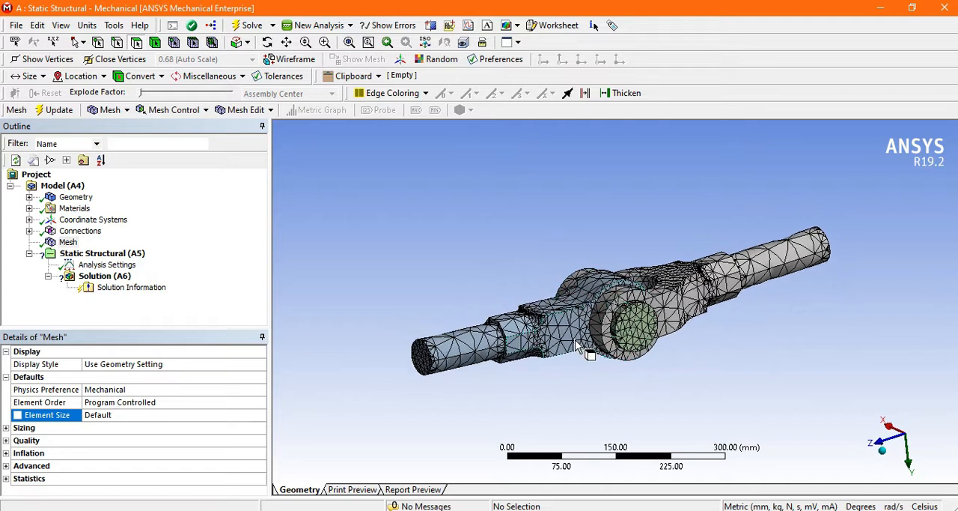
pyautogui.click(120, 414)
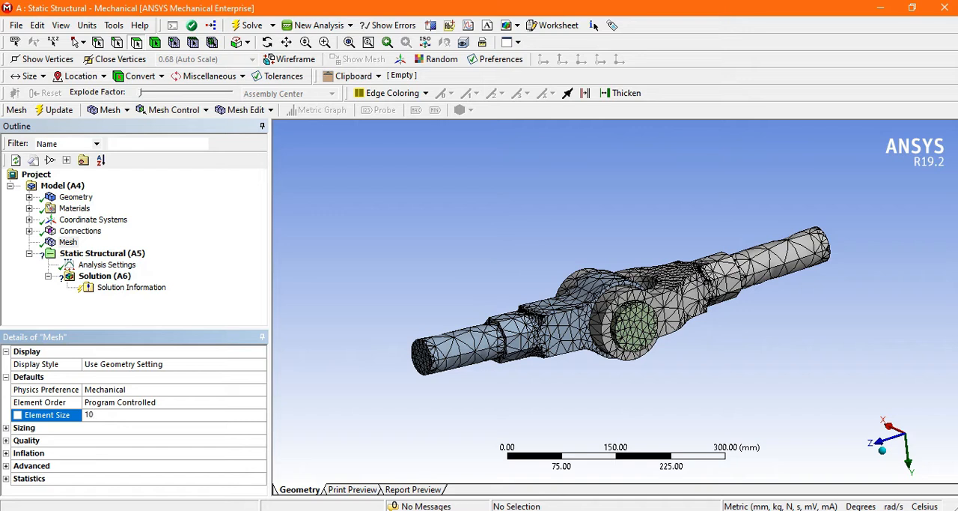
pyautogui.click(63, 111)
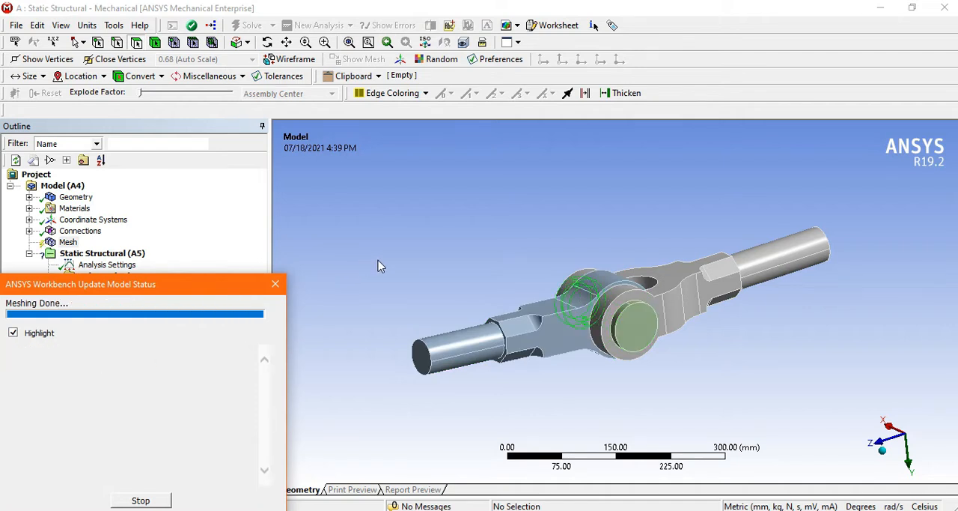
# Examine the refined mesh up close around the fork, eye and pin of the knuckle joint
pyautogui.moveTo(454, 259); pyautogui.dragTo(506, 284, button='middle')
pyautogui.scroll(-2, 527, 276)
pyautogui.scroll(3, 529, 276)
pyautogui.scroll(4, 440, 264)
pyautogui.scroll(-2, 501, 263)
pyautogui.scroll(3, 503, 288)
pyautogui.scroll(-2, 506, 283)
pyautogui.scroll(3, 449, 288)
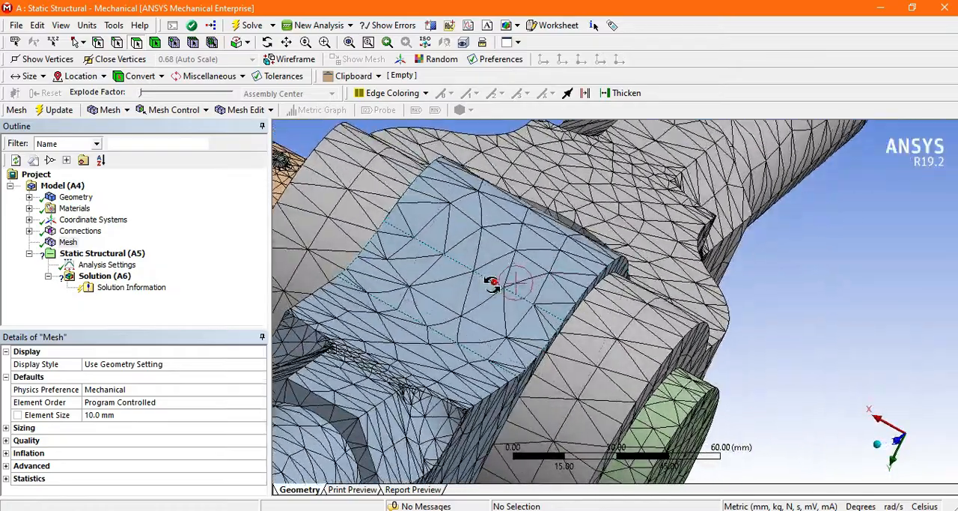
pyautogui.scroll(-5, 436, 289)
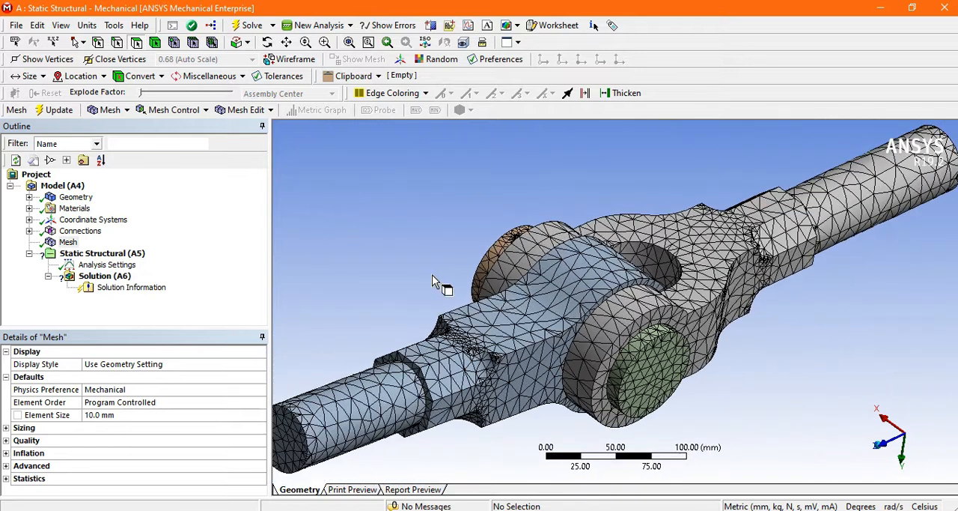
# Remesh the assembly with a 5 mm element size and show the node and element statistics
pyautogui.click(126, 416)
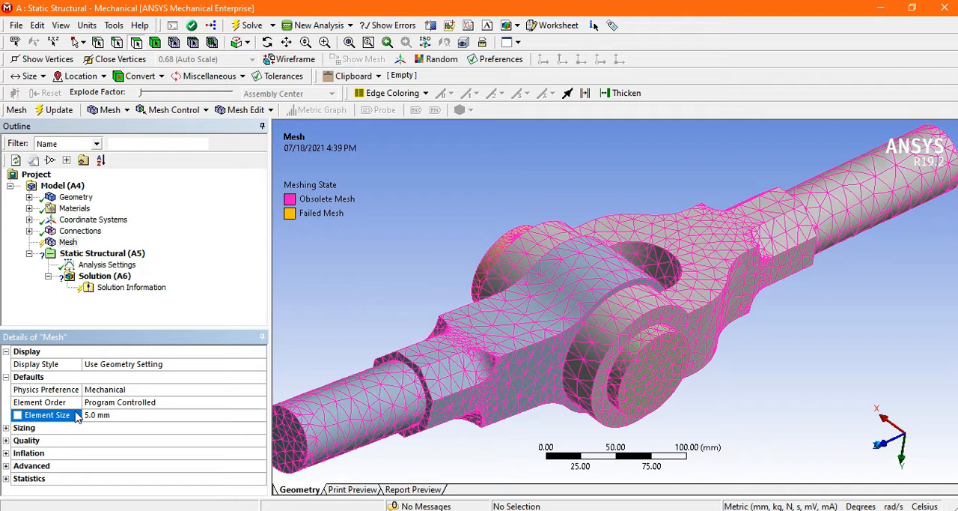
pyautogui.click(61, 110)
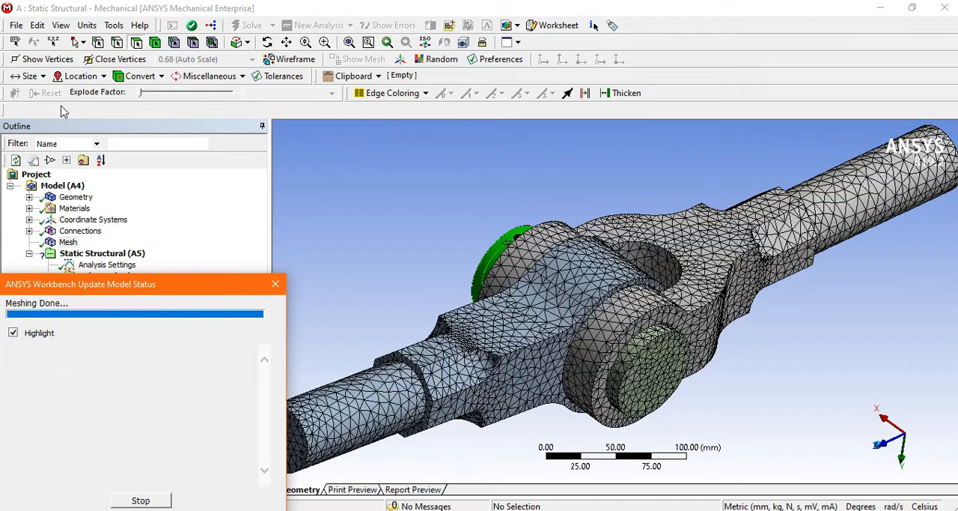
pyautogui.moveTo(325, 199); pyautogui.dragTo(435, 298, button='middle')
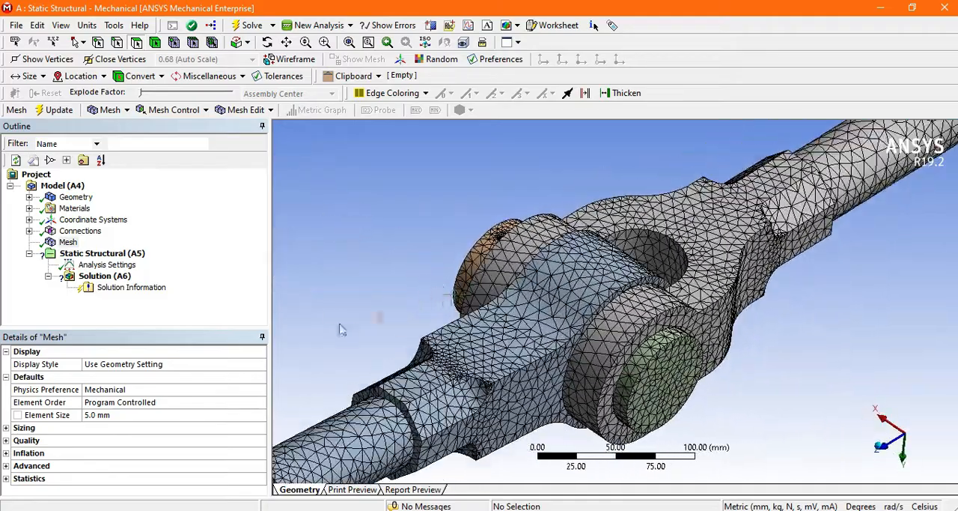
pyautogui.click(6, 478)
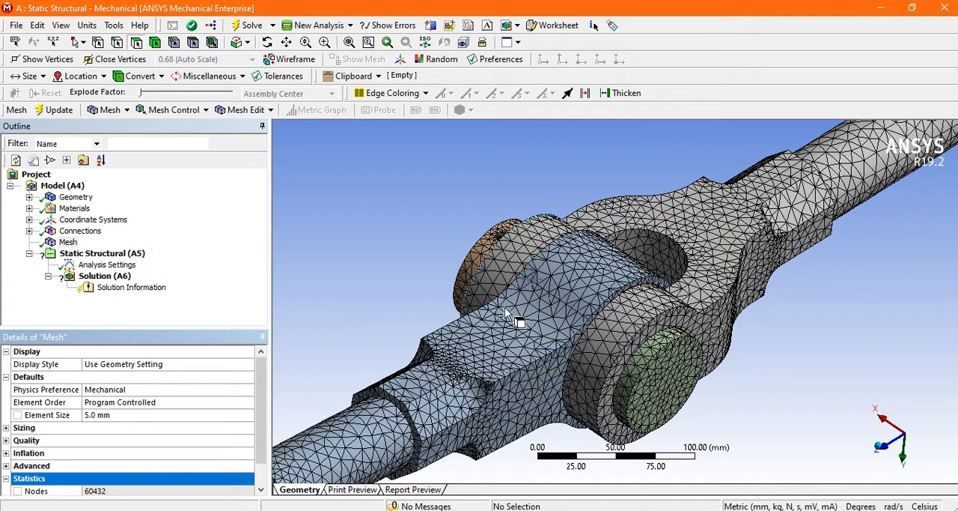
pyautogui.scroll(-1, 264, 419)
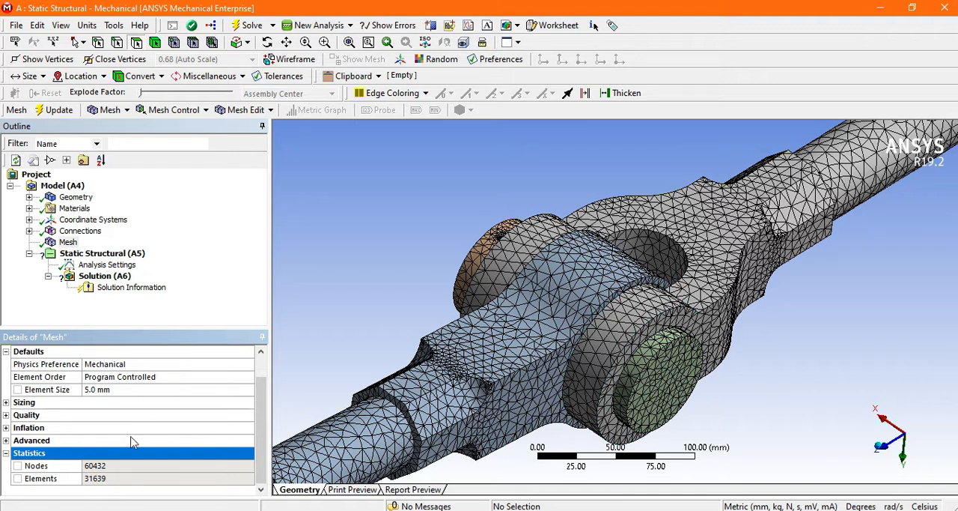
# Change the global element size back to 10 mm and update the mesh to compare its statistics
pyautogui.click(117, 391)
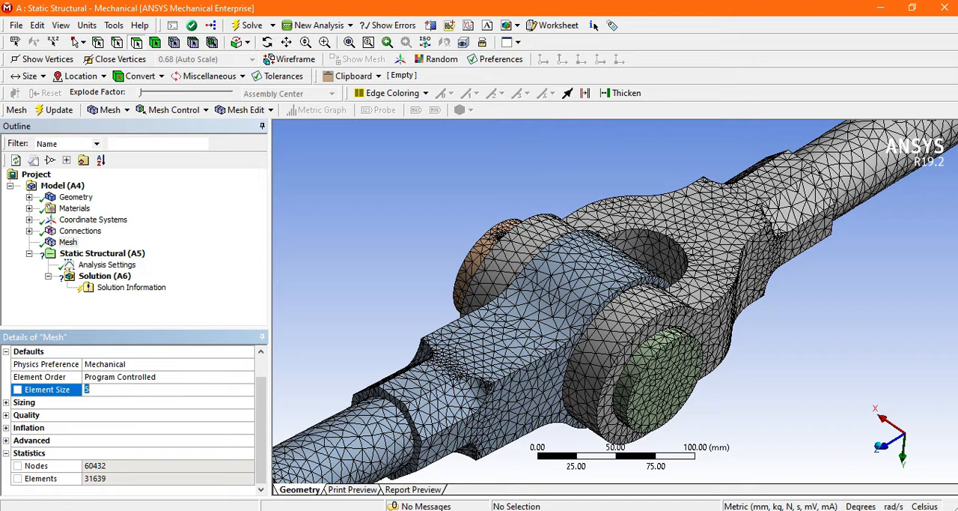
pyautogui.write('10')
pyautogui.press('Return')
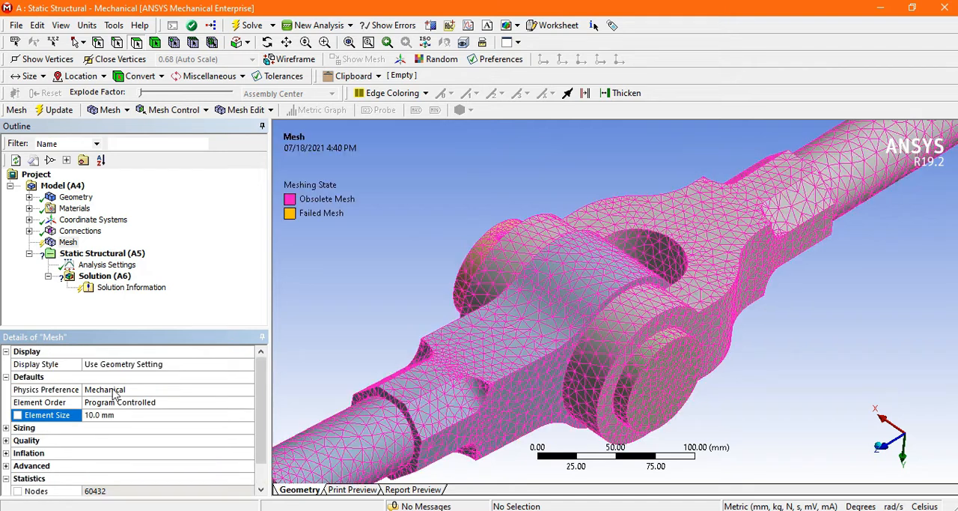
pyautogui.click(60, 113)
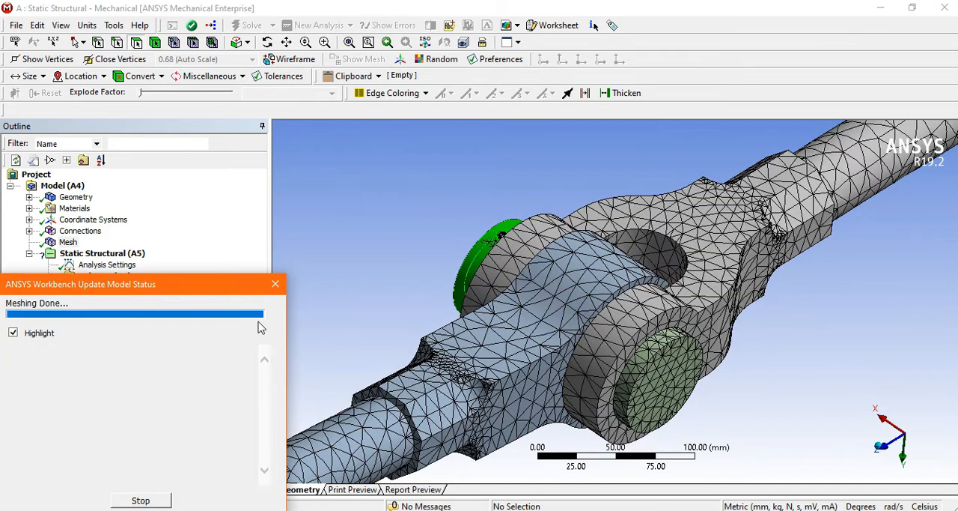
pyautogui.moveTo(261, 399); pyautogui.dragTo(267, 423)
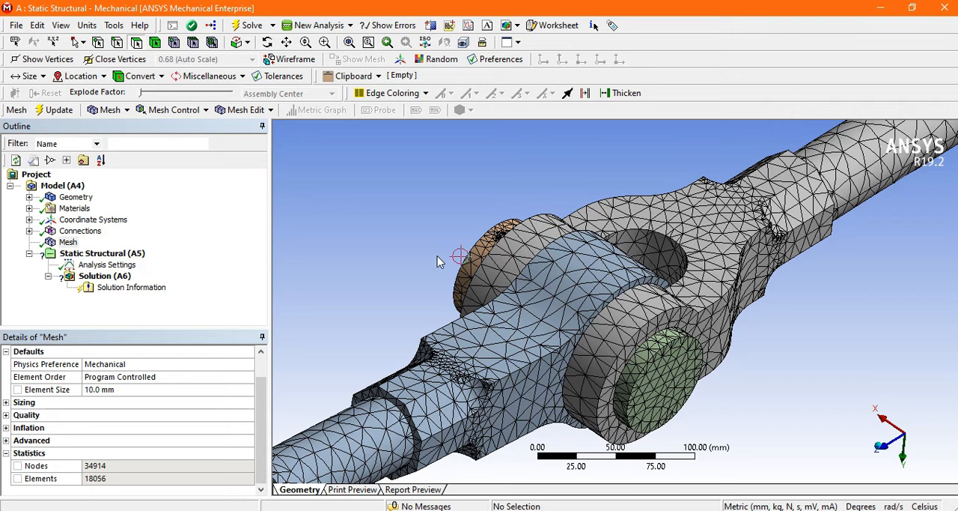
pyautogui.scroll(-4, 493, 246)
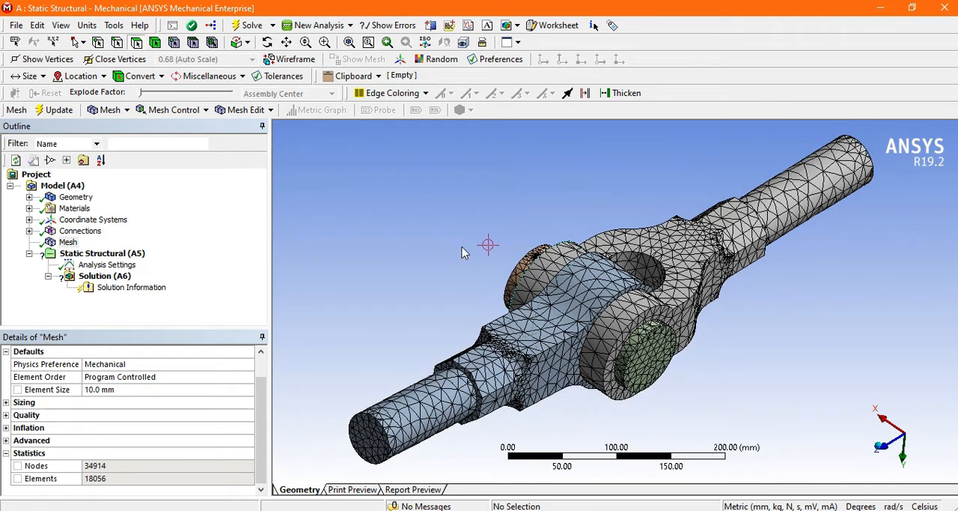
pyautogui.moveTo(457, 252)
pyautogui.mouseDown(button='middle')
pyautogui.moveTo(461, 233)
pyautogui.moveTo(503, 207)
pyautogui.moveTo(449, 255)
pyautogui.mouseUp(button='middle')
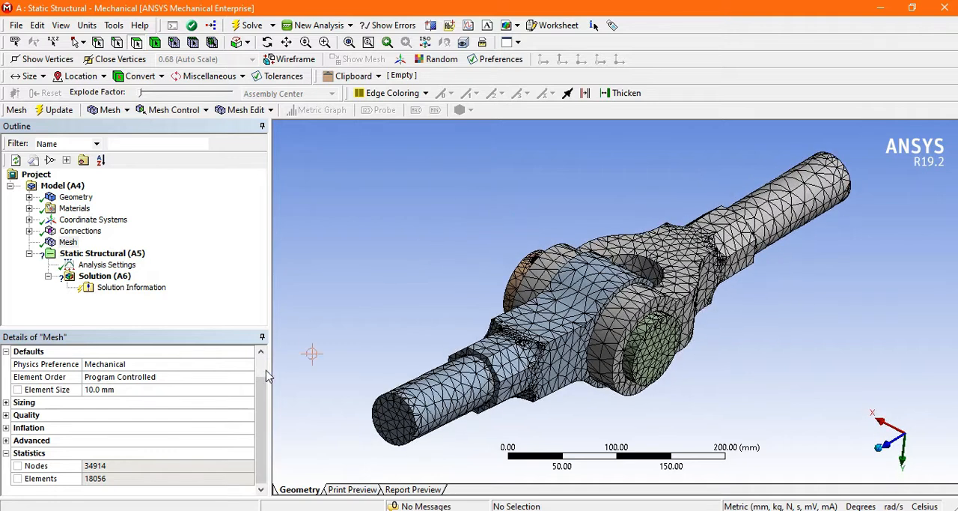
# Clear the custom element size to restore the Default value and update the mesh
pyautogui.scroll(1, 240, 385)
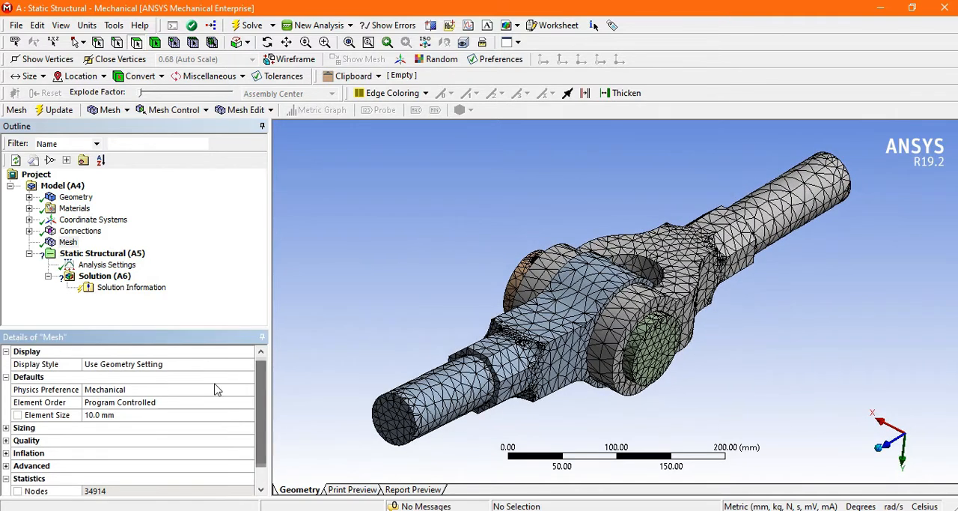
pyautogui.click(112, 415)
pyautogui.press('BackSpace')
pyautogui.press('Return')
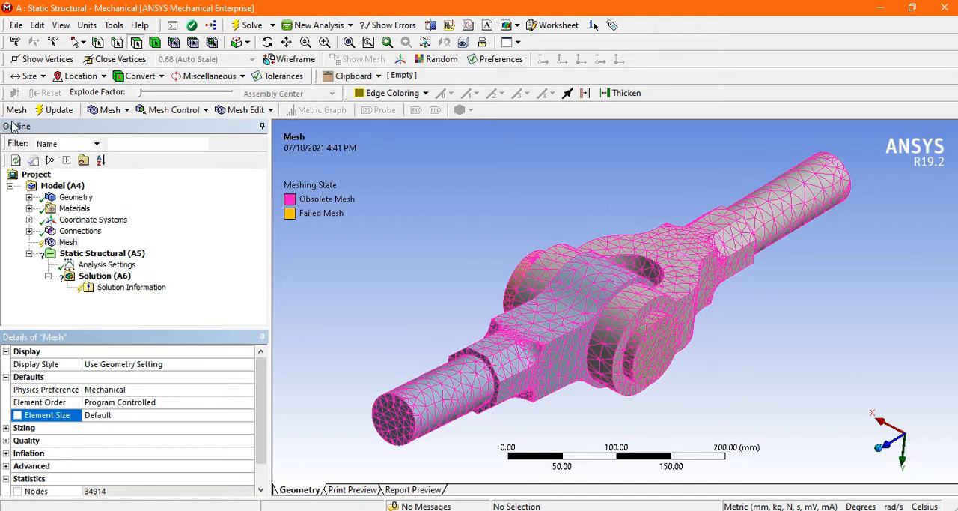
pyautogui.click(53, 111)
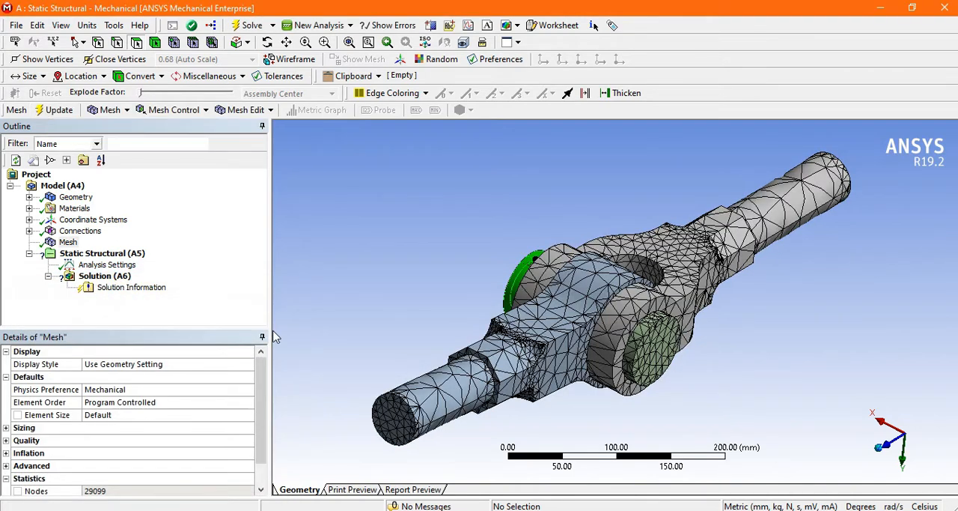
pyautogui.moveTo(383, 268)
pyautogui.mouseDown(button='middle')
pyautogui.moveTo(372, 245)
pyautogui.moveTo(376, 268)
pyautogui.mouseUp(button='middle')
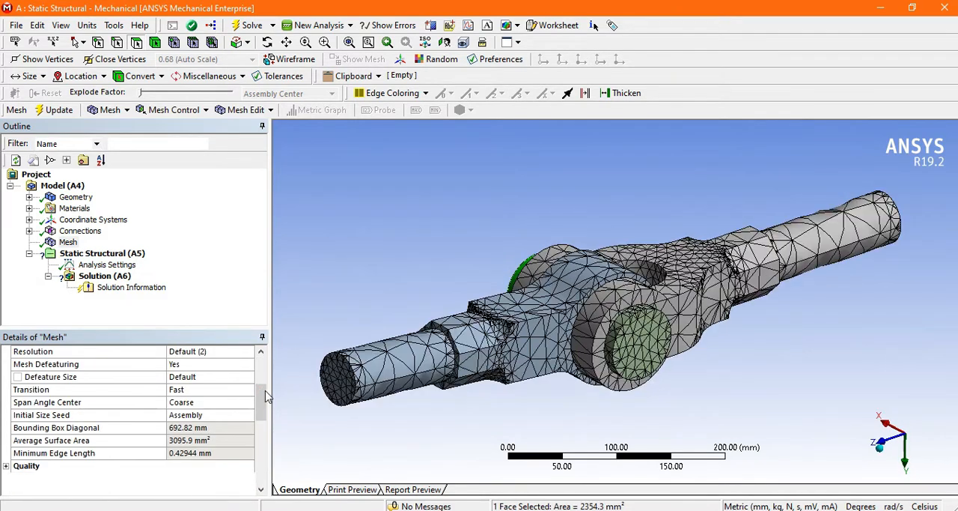
pyautogui.scroll(3, 262, 397)
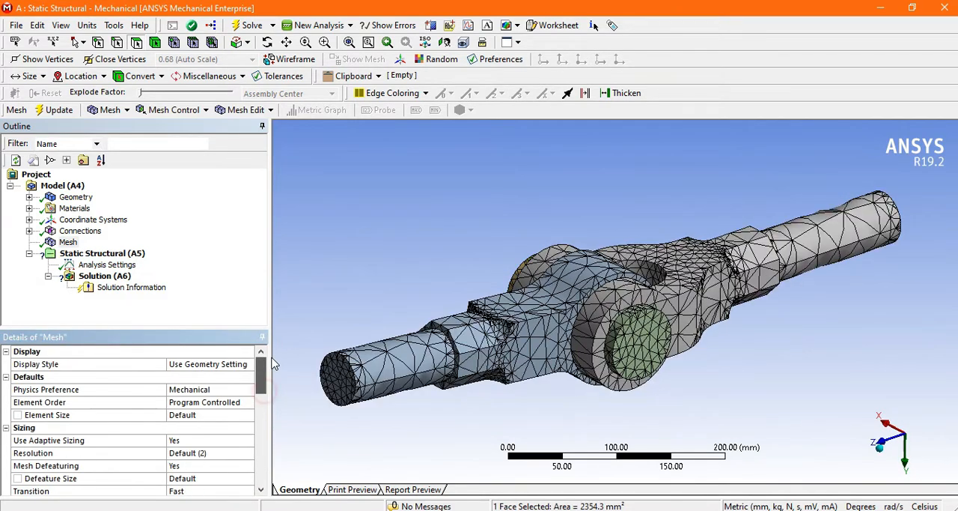
# Collapse the Sizing, Inflation, Advanced and Statistics groups in the mesh details
pyautogui.click(7, 427)
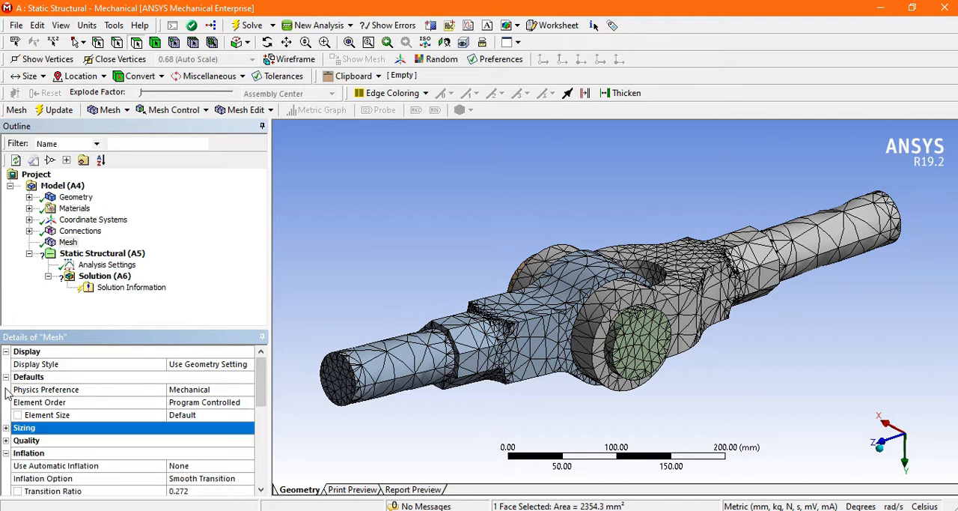
pyautogui.click(6, 453)
pyautogui.click(6, 465)
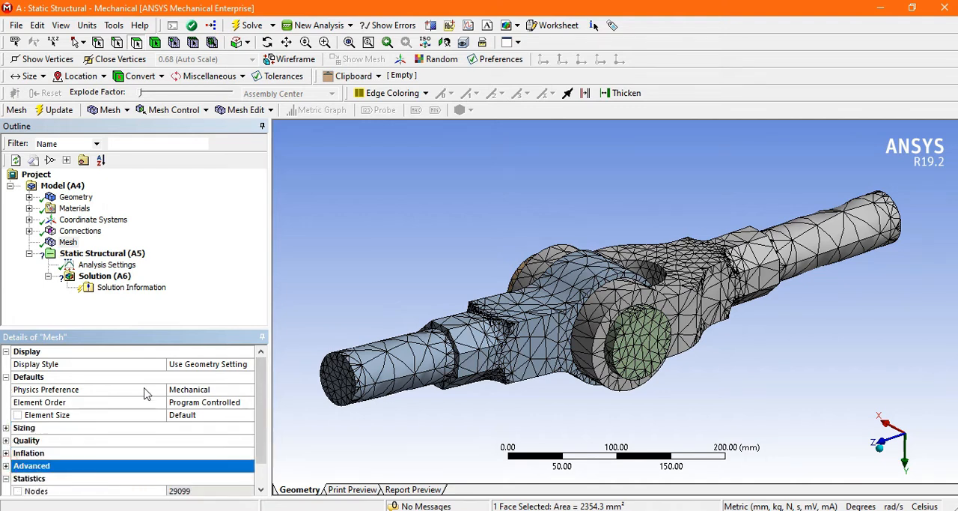
pyautogui.scroll(-1, 7, 464)
pyautogui.click(6, 453)
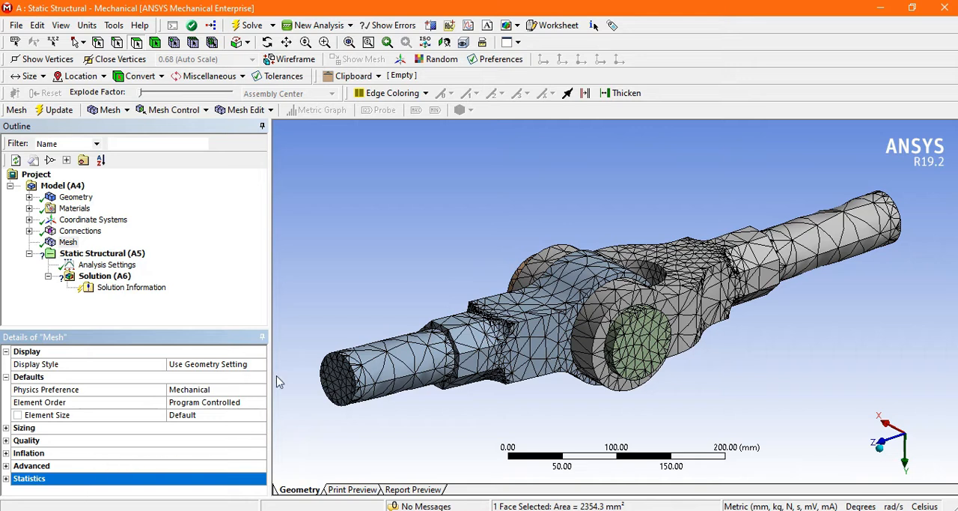
pyautogui.moveTo(479, 251)
pyautogui.mouseDown(button='middle')
pyautogui.moveTo(530, 253)
pyautogui.moveTo(480, 252)
pyautogui.mouseUp(button='middle')
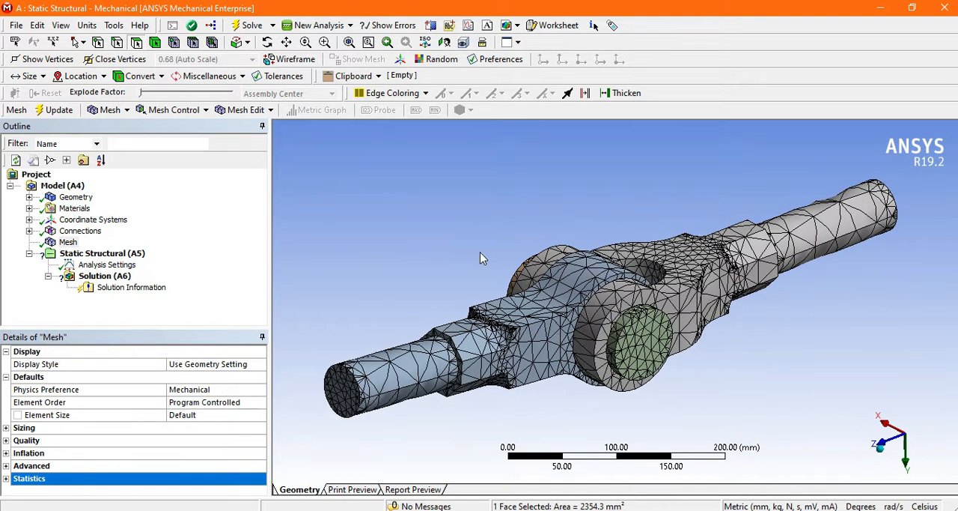
# Expand the Quality settings of the mesh and set the Mesh Metric to Aspect Ratio
pyautogui.click(6, 440)
pyautogui.scroll(-2, 64, 460)
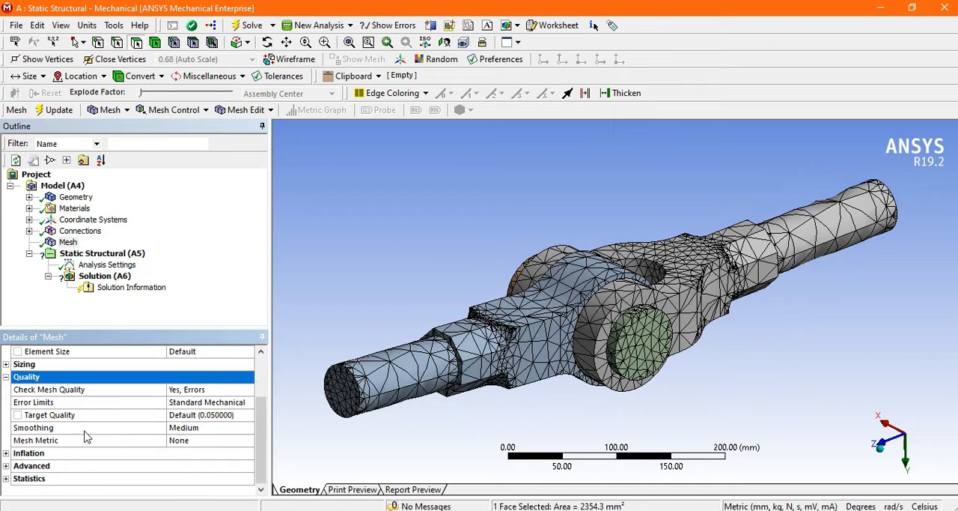
pyautogui.click(183, 442)
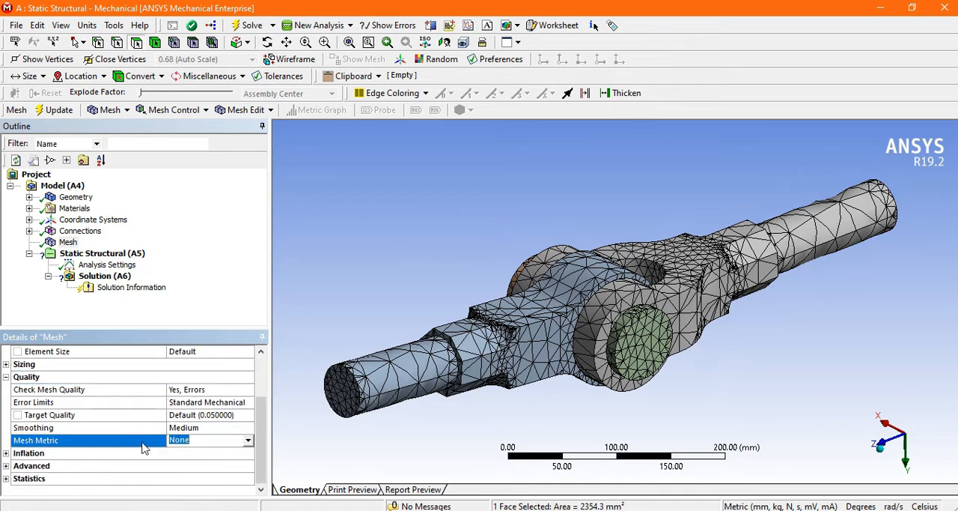
pyautogui.click(247, 440)
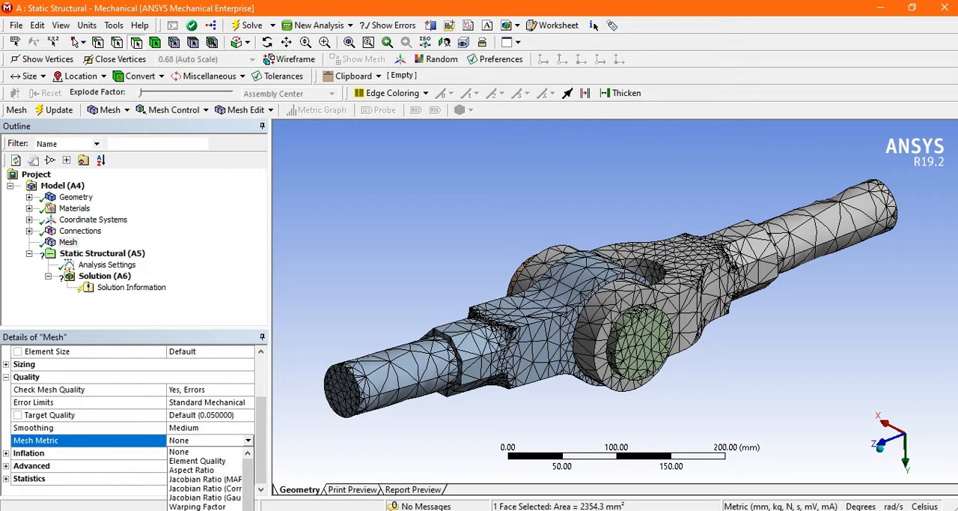
pyautogui.click(205, 471)
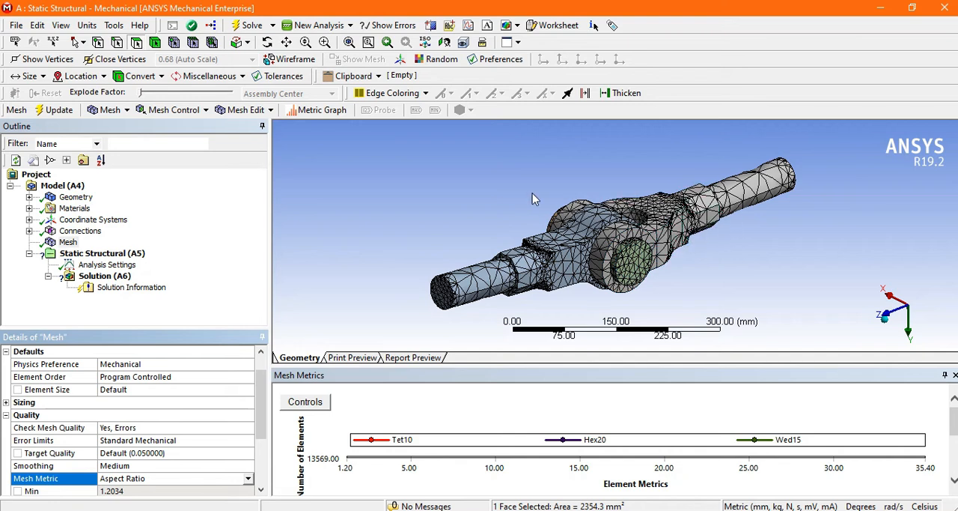
# Enlarge the Mesh Metrics chart to show the aspect ratio bars alongside the meshed knuckle joint
pyautogui.moveTo(533, 196); pyautogui.dragTo(566, 211, button='middle')
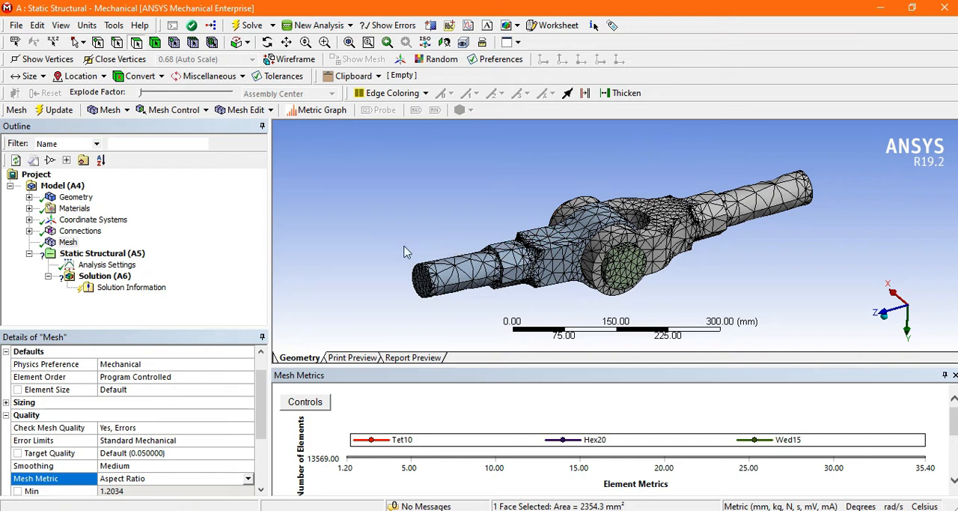
pyautogui.moveTo(441, 212); pyautogui.dragTo(513, 219, button='middle')
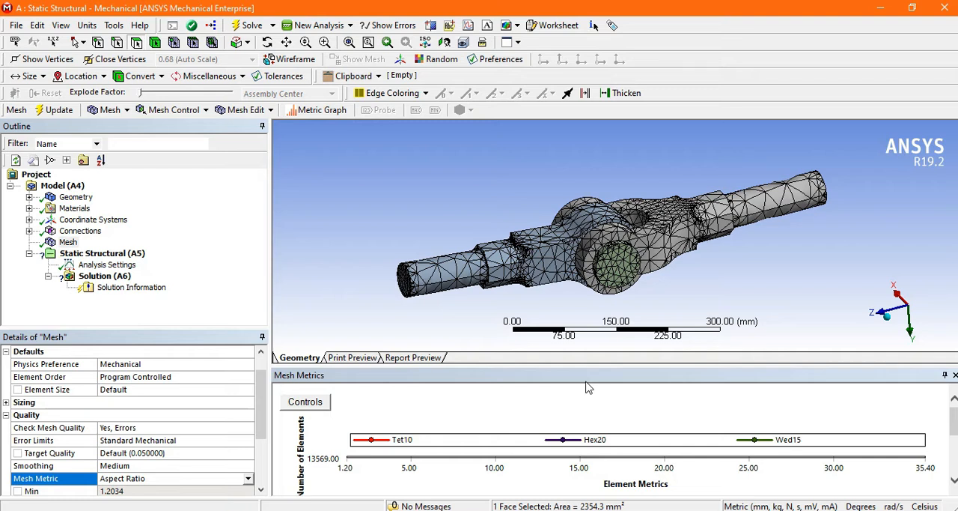
pyautogui.moveTo(597, 365); pyautogui.dragTo(598, 327)
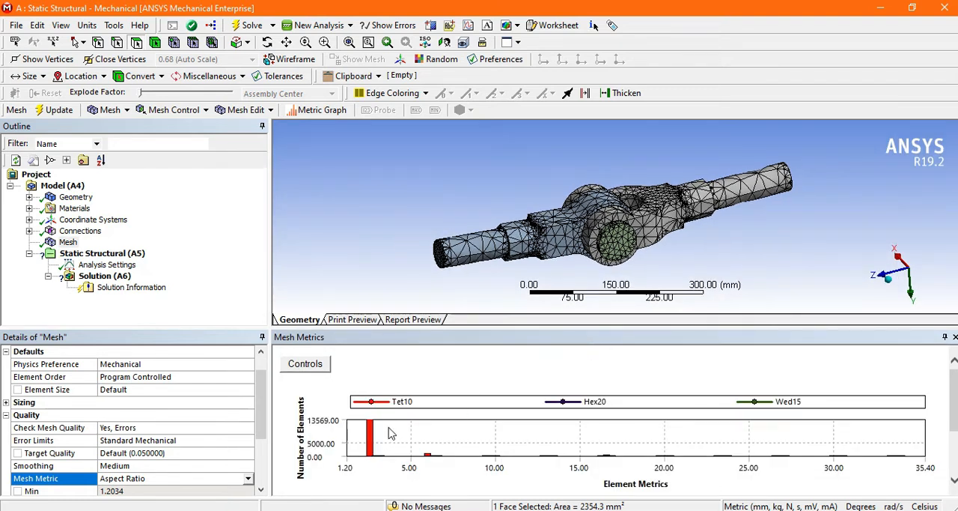
pyautogui.moveTo(498, 210)
pyautogui.mouseDown(button='middle')
pyautogui.moveTo(533, 225)
pyautogui.moveTo(526, 194)
pyautogui.moveTo(505, 203)
pyautogui.mouseUp(button='middle')
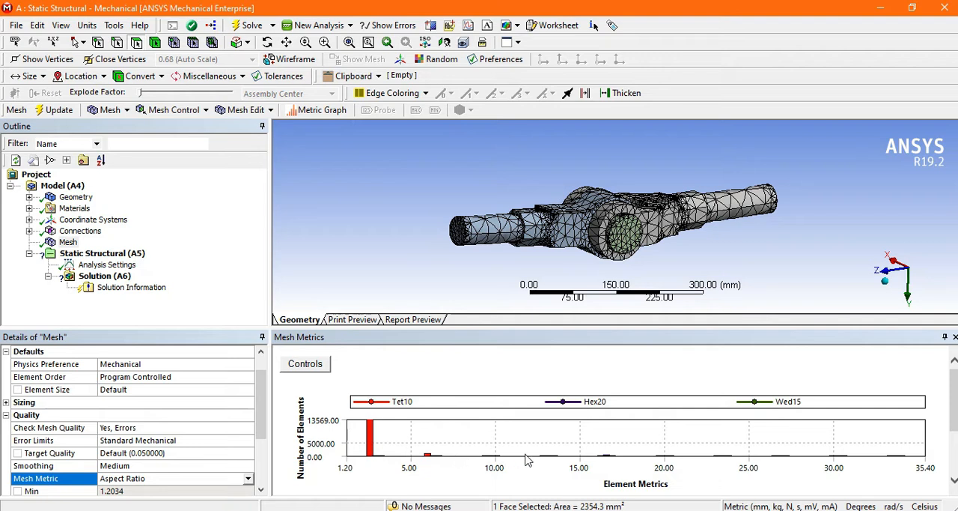
# Isolate the Tet10 elements with an aspect ratio around 6.33 and inspect their locations in the joint from several angles
pyautogui.click(428, 457)
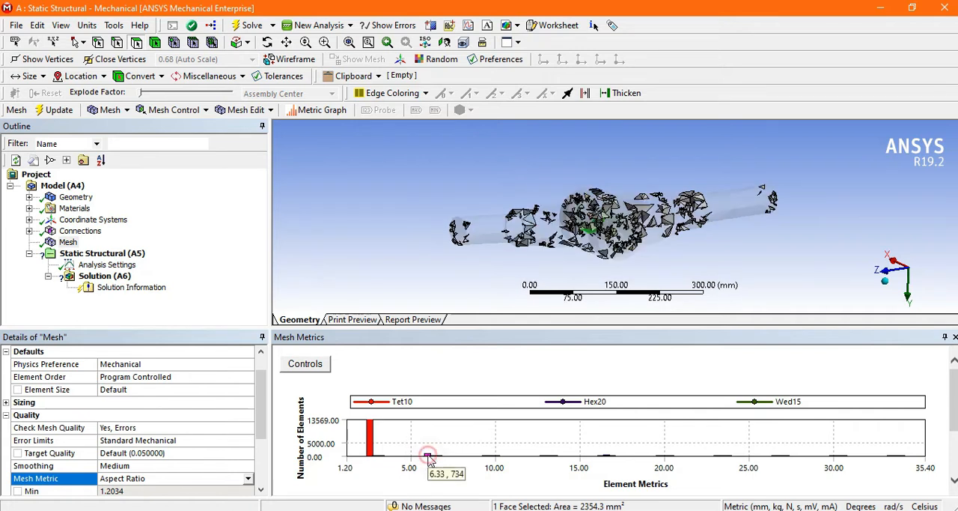
pyautogui.moveTo(501, 186); pyautogui.dragTo(550, 215, button='middle')
pyautogui.moveTo(715, 227); pyautogui.dragTo(695, 232, button='middle')
pyautogui.moveTo(554, 203); pyautogui.dragTo(587, 197, button='middle')
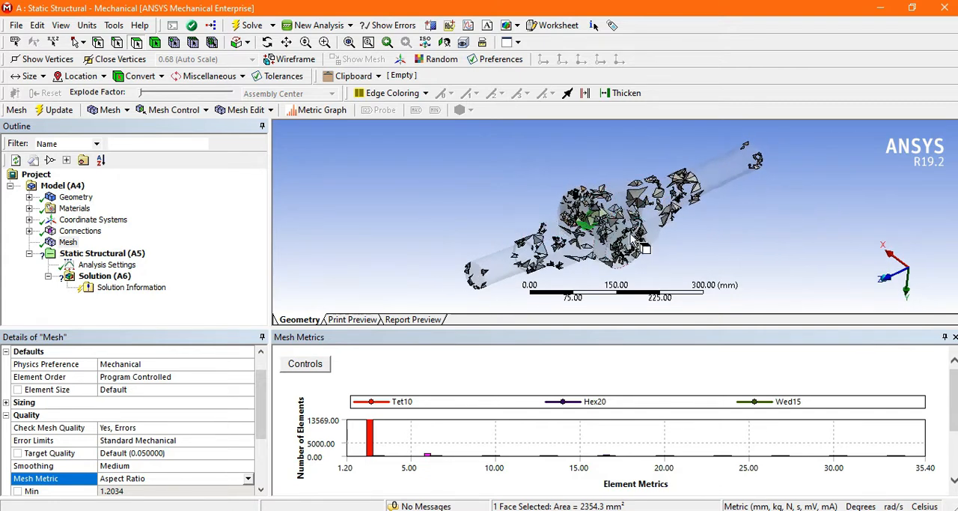
pyautogui.moveTo(721, 239); pyautogui.dragTo(696, 225, button='middle')
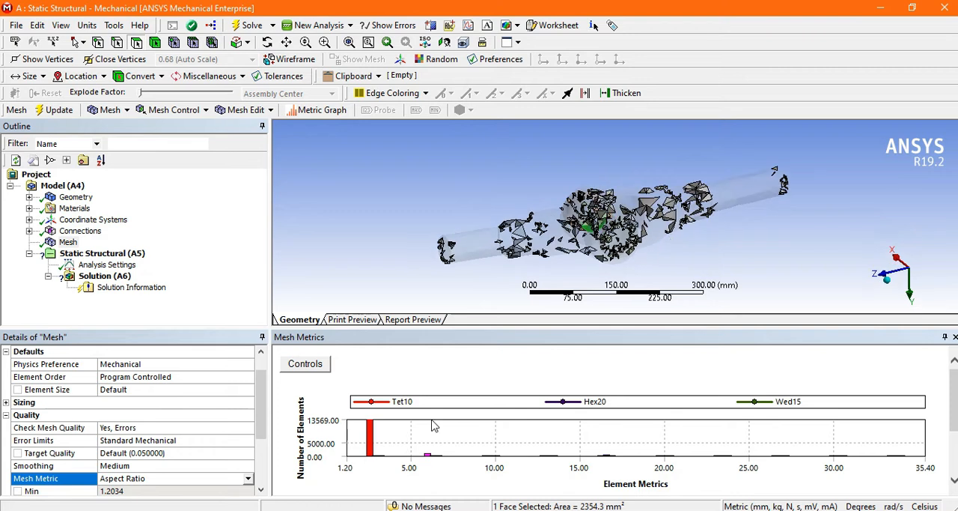
# Inspect the elements in the higher aspect ratio bars, including those near 10 and 16.6
pyautogui.click(248, 479)
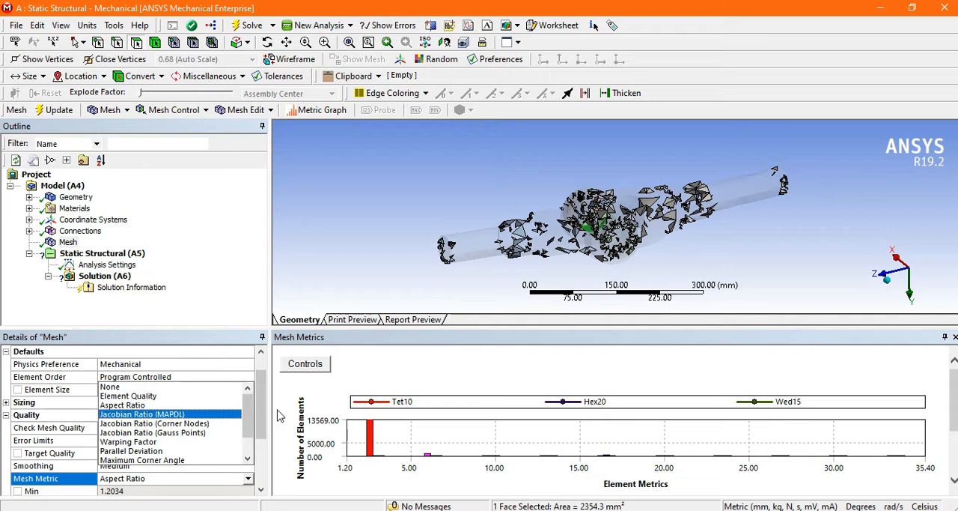
pyautogui.click(394, 372)
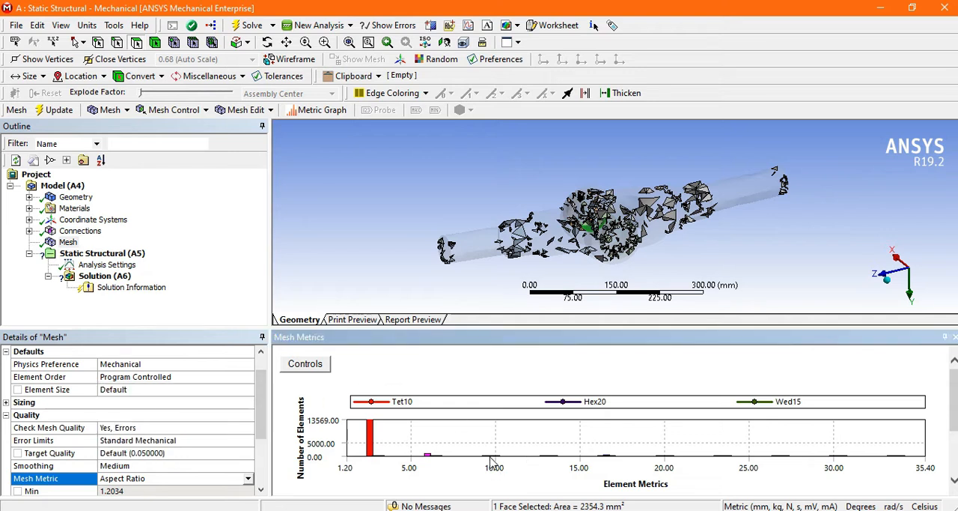
pyautogui.click(490, 457)
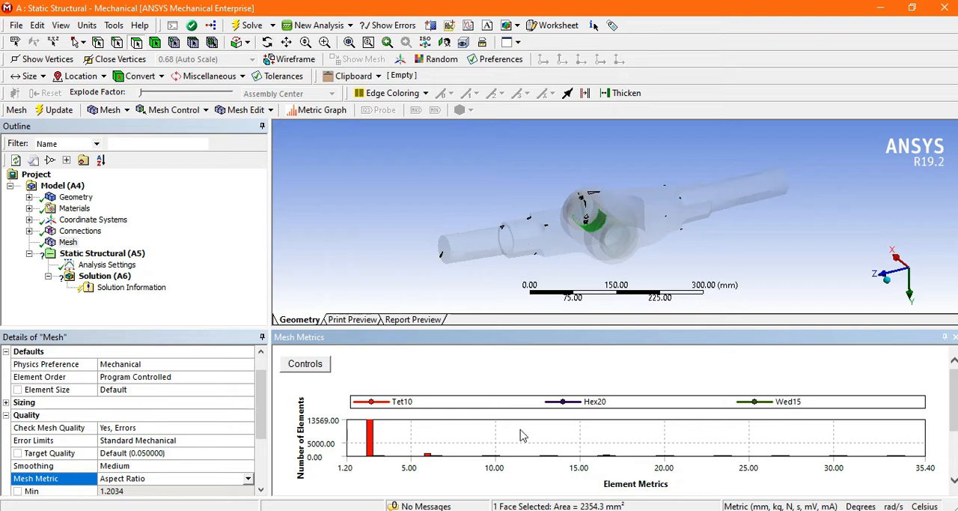
pyautogui.moveTo(481, 193); pyautogui.dragTo(540, 233, button='middle')
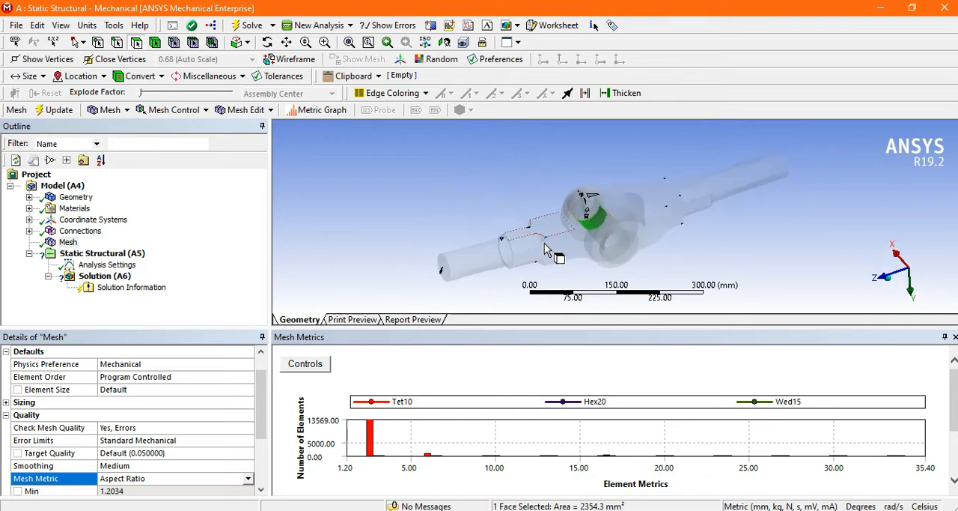
pyautogui.click(607, 454)
pyautogui.click(663, 455)
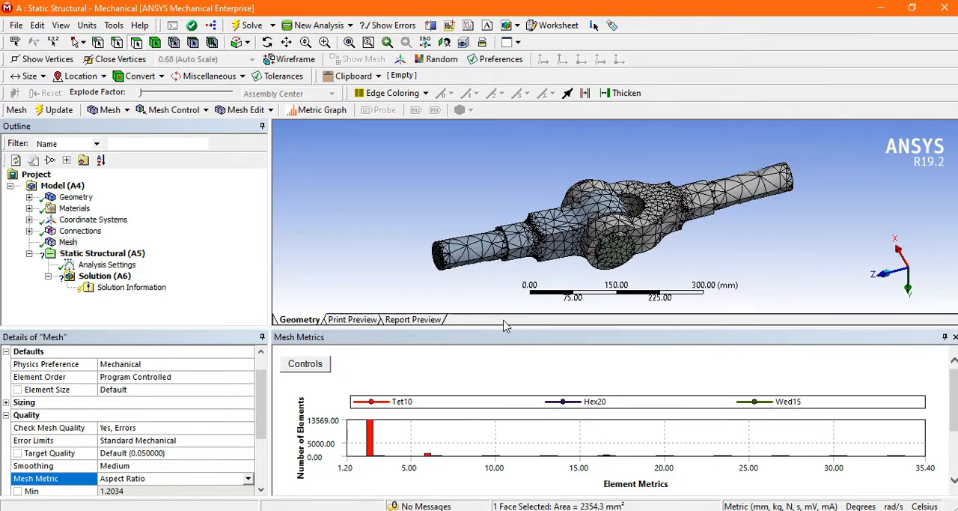
# Switch the Mesh Metric to Jacobian Ratio (MAPDL)
pyautogui.click(248, 477)
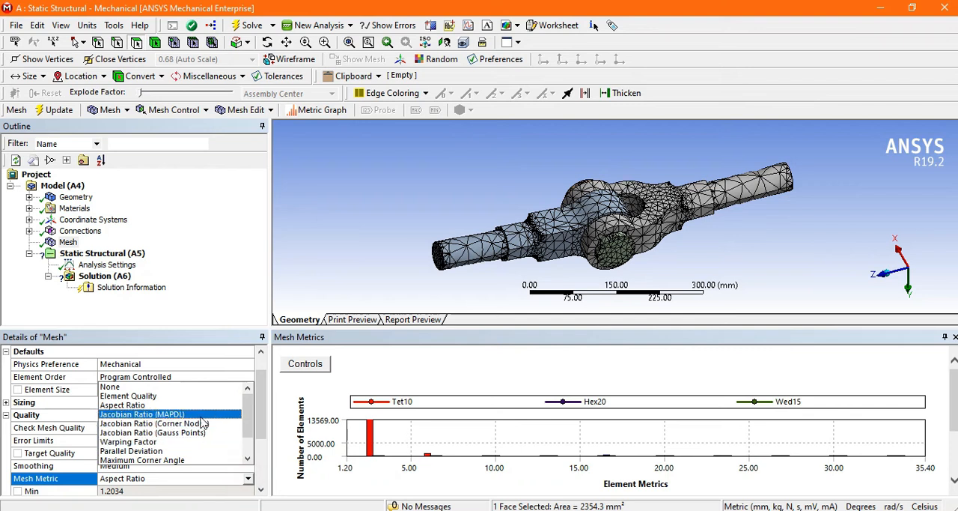
pyautogui.click(197, 414)
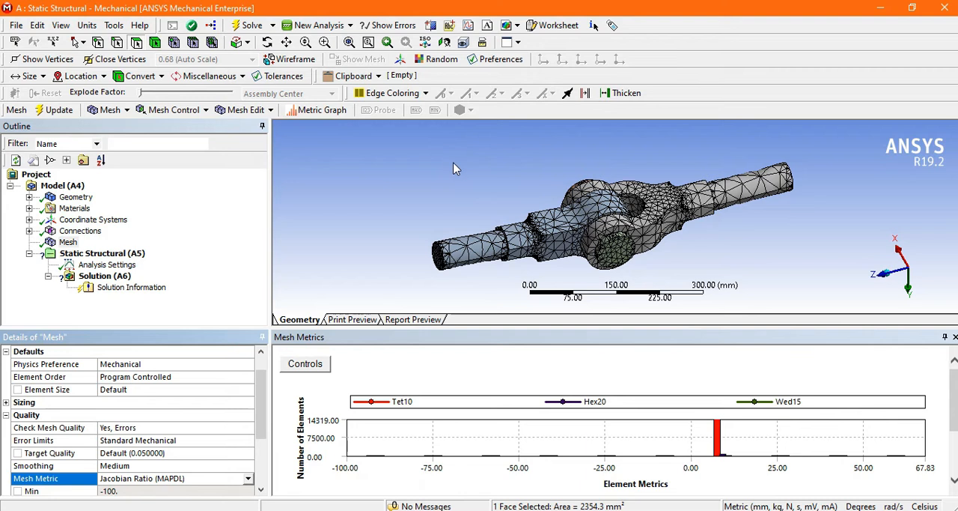
pyautogui.moveTo(490, 211); pyautogui.dragTo(534, 174, button='middle')
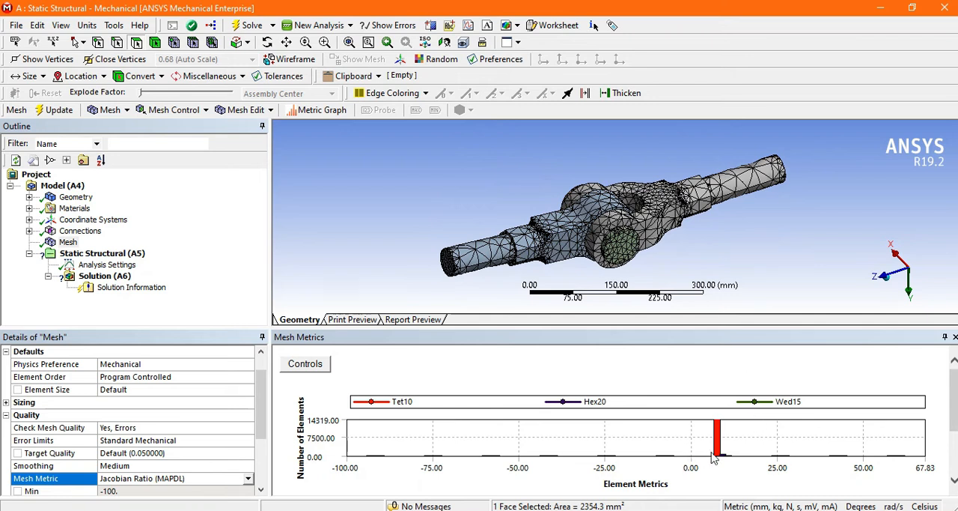
# Adjust the chart height and inspect the elements behind several Jacobian ratio bars, including the tallest Tet10 bar
pyautogui.click(672, 457)
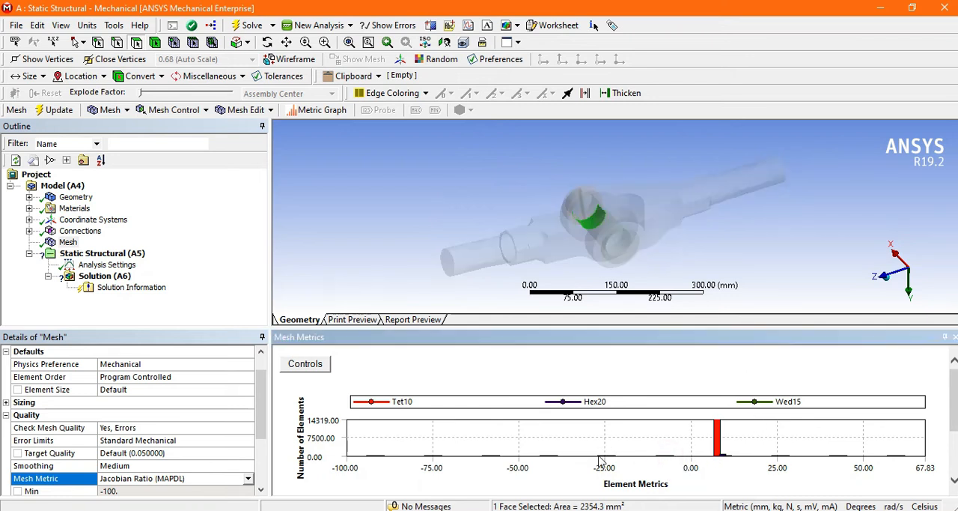
pyautogui.click(840, 459)
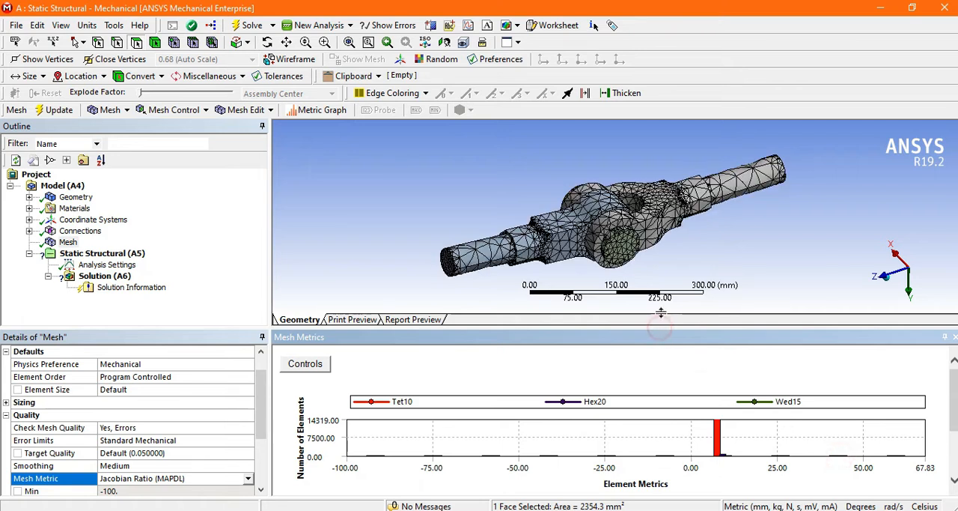
pyautogui.moveTo(659, 327); pyautogui.dragTo(671, 290)
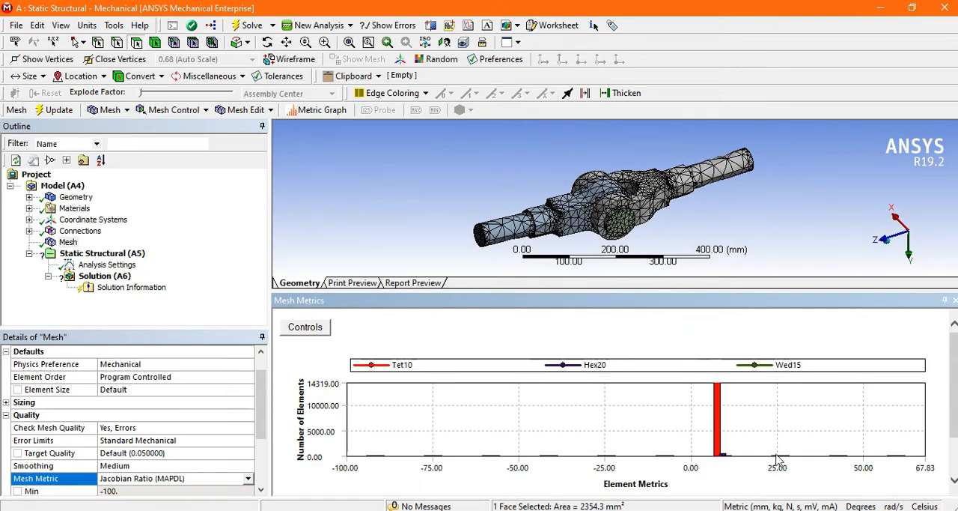
pyautogui.click(779, 457)
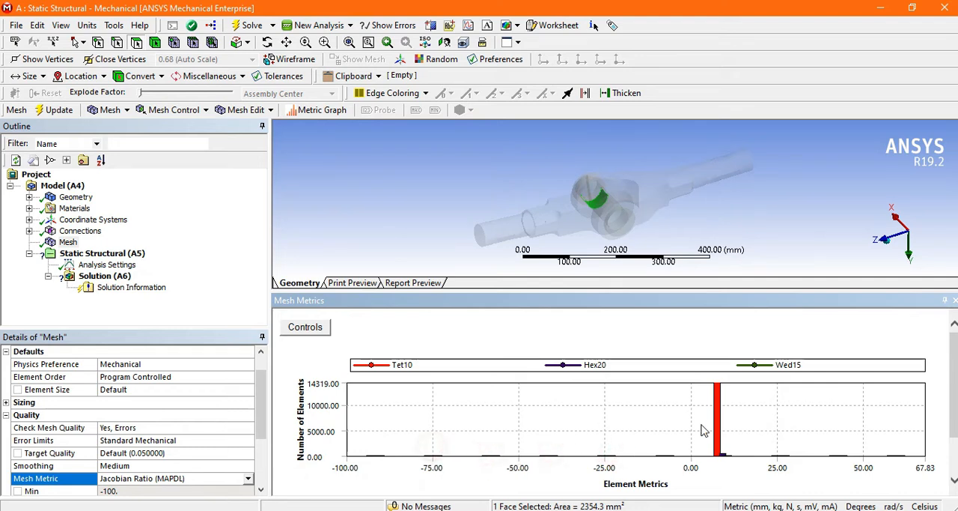
pyautogui.click(724, 458)
pyautogui.click(420, 208)
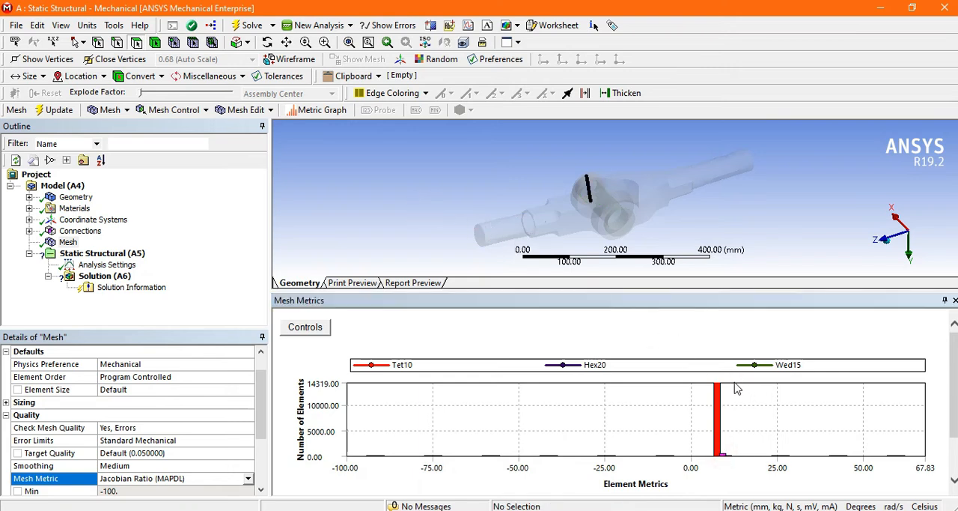
pyautogui.click(721, 411)
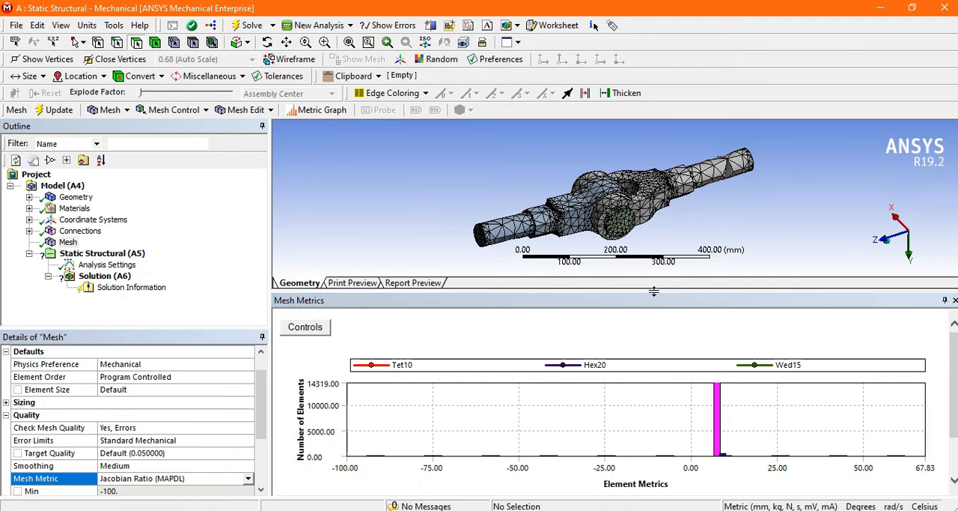
pyautogui.moveTo(624, 292); pyautogui.dragTo(627, 318)
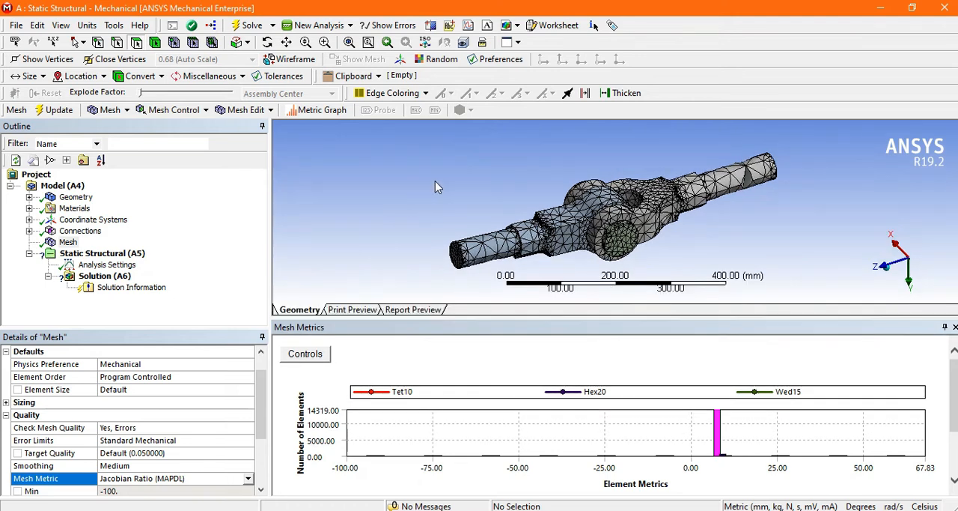
pyautogui.moveTo(464, 178); pyautogui.dragTo(482, 166, button='middle')
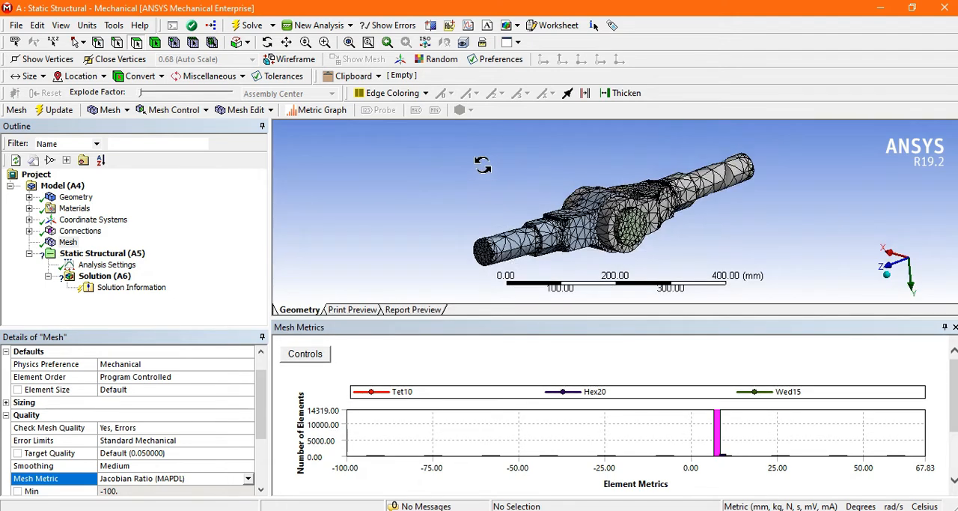
# Review the Jacobian ratio's minimum, maximum, average and standard deviation, along with the list of available mesh metrics
pyautogui.moveTo(258, 413); pyautogui.dragTo(261, 469)
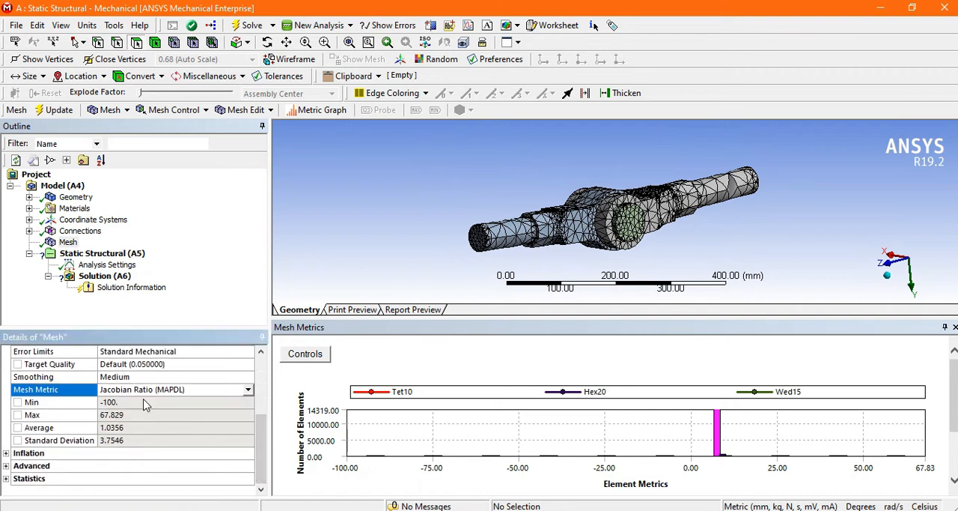
pyautogui.click(247, 390)
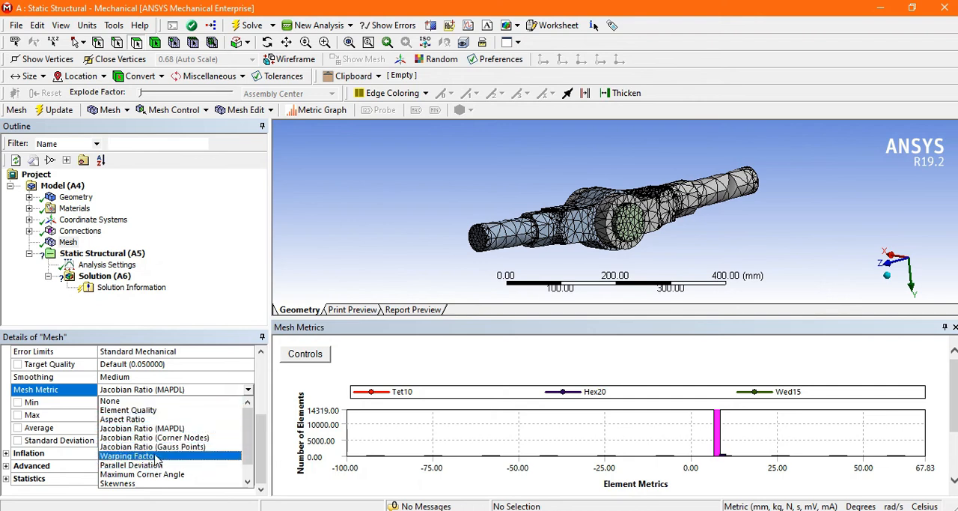
pyautogui.click(248, 390)
pyautogui.click(14, 388)
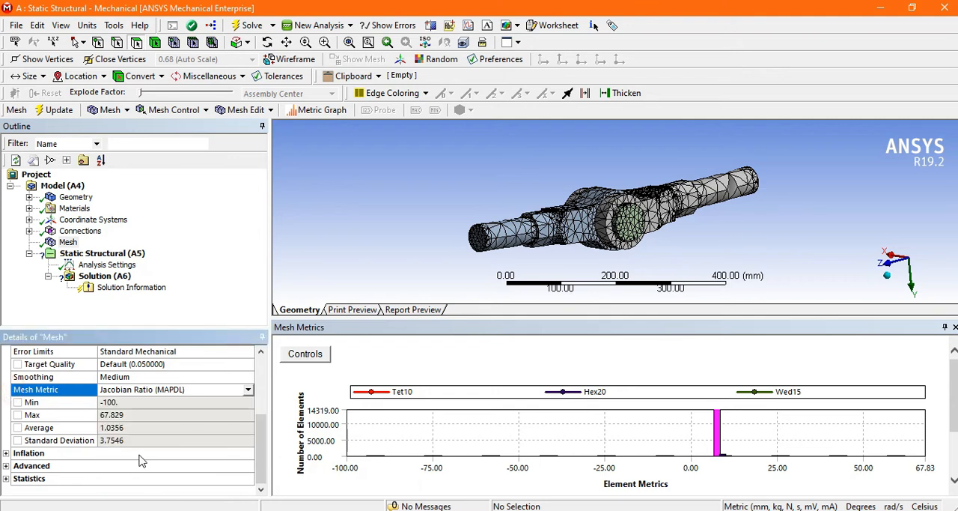
# Expand the mesh Statistics to check the node and element counts, and return to the start of the mesh details
pyautogui.click(6, 478)
pyautogui.scroll(-1, 81, 483)
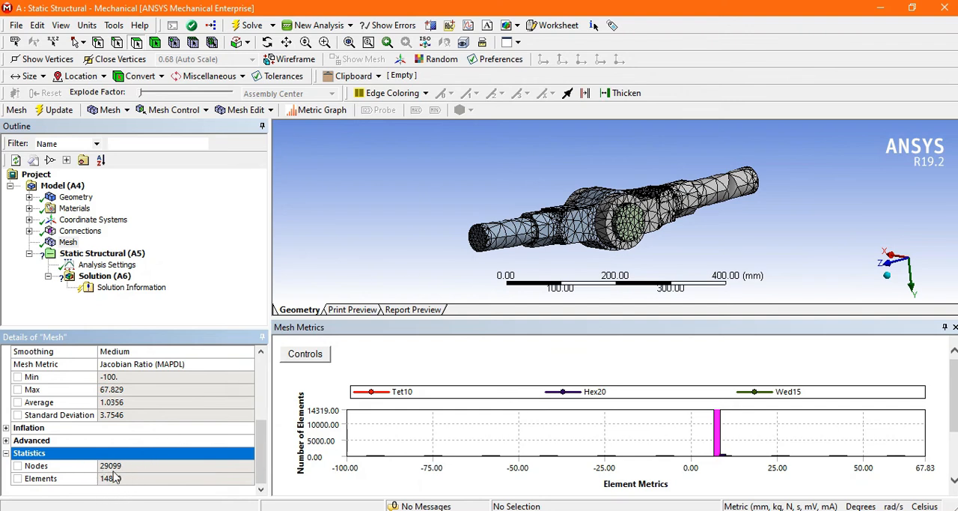
pyautogui.moveTo(262, 441); pyautogui.dragTo(272, 350)
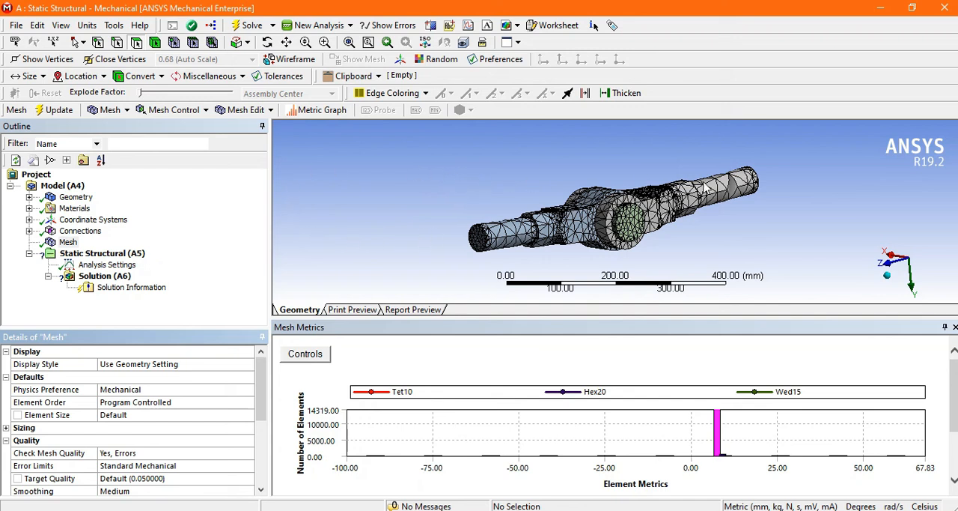
pyautogui.moveTo(510, 166)
pyautogui.mouseDown(button='middle')
pyautogui.moveTo(490, 187)
pyautogui.moveTo(499, 174)
pyautogui.mouseUp(button='middle')
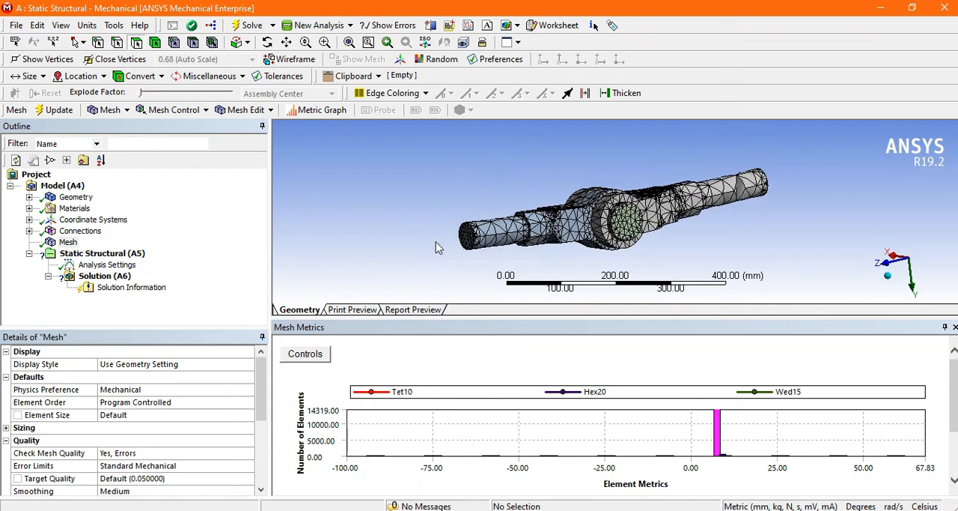